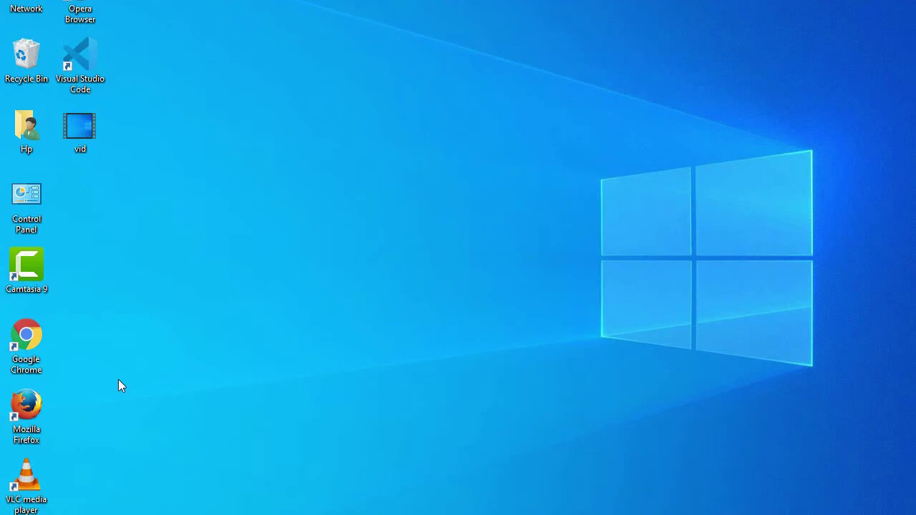
- Launch Excel 2016, create a blank workbook, and dismiss the Office activation prompts
key(super)
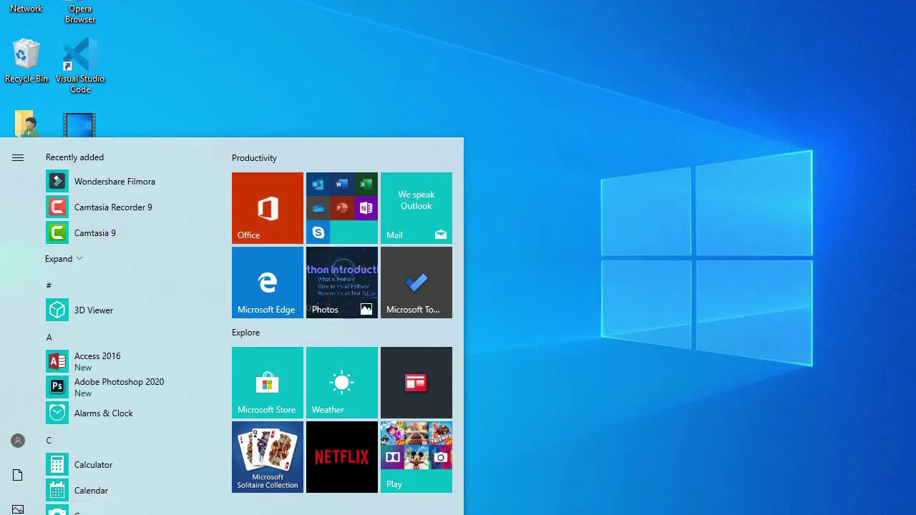
key(super+s)
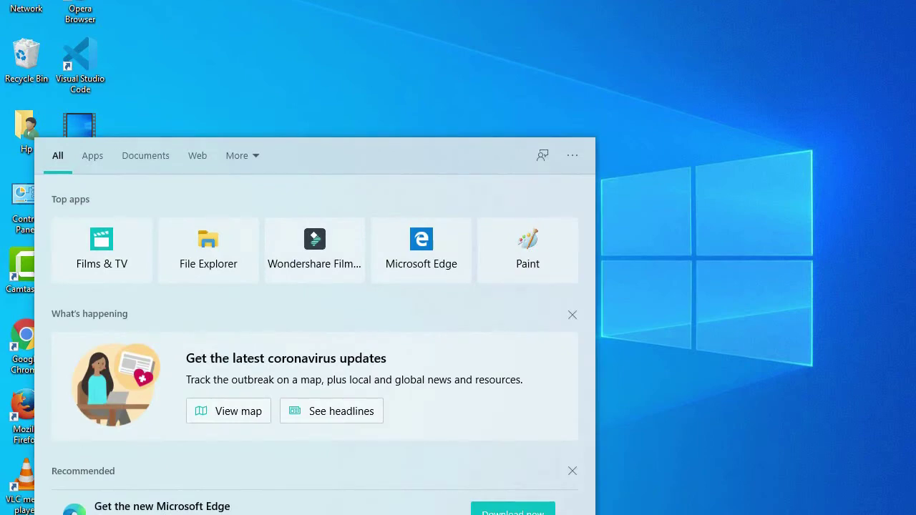
text(excel)
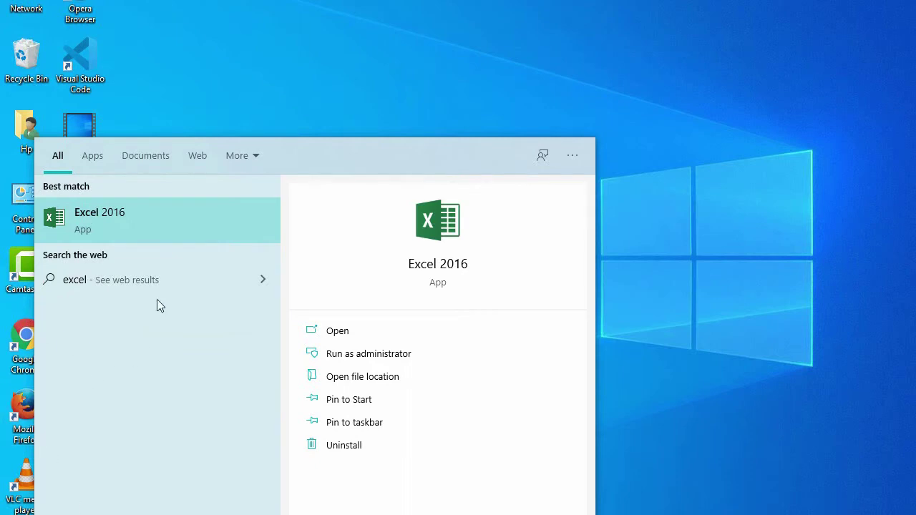
click(138, 215)
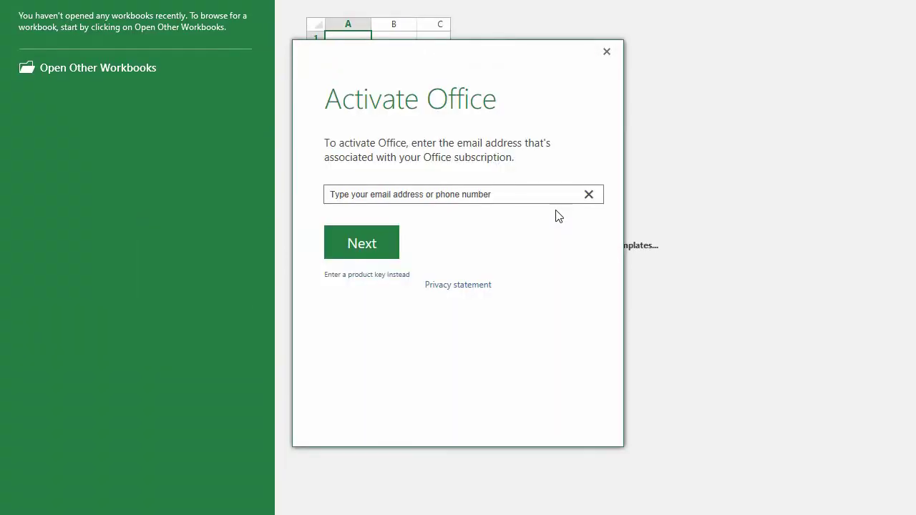
click(607, 52)
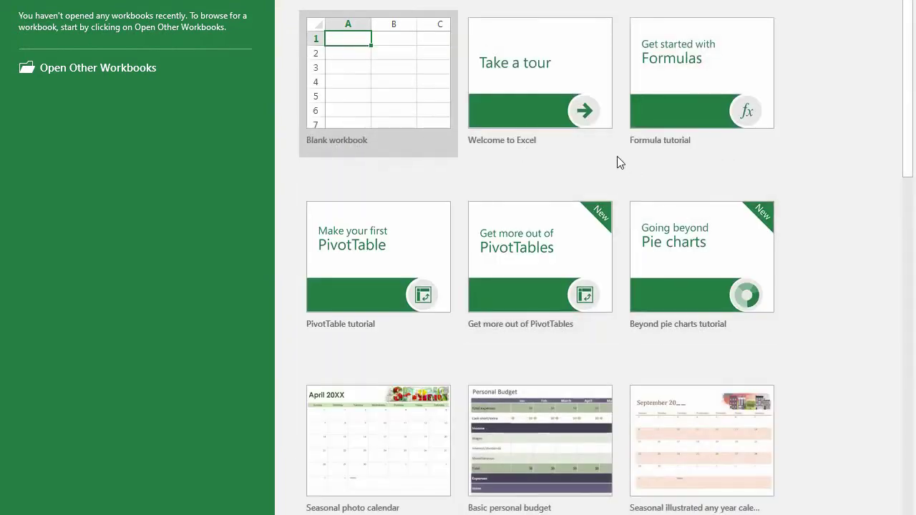
click(389, 75)
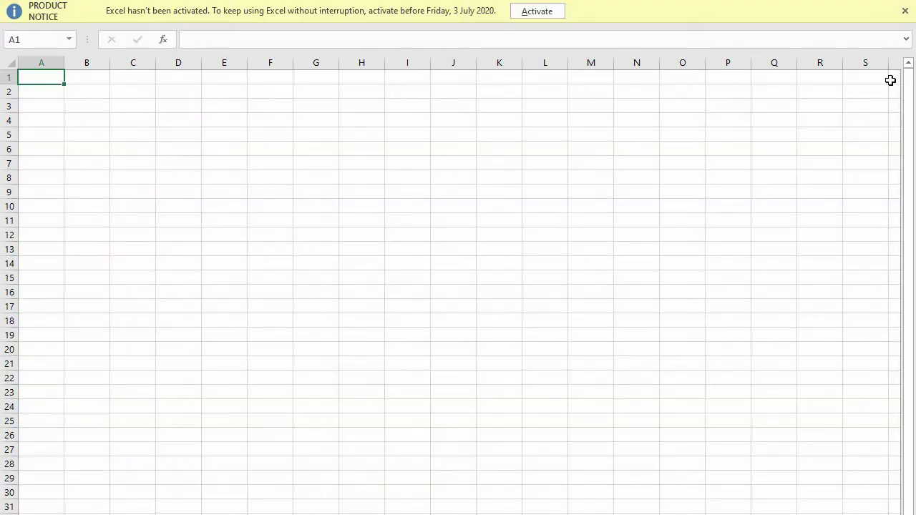
click(905, 11)
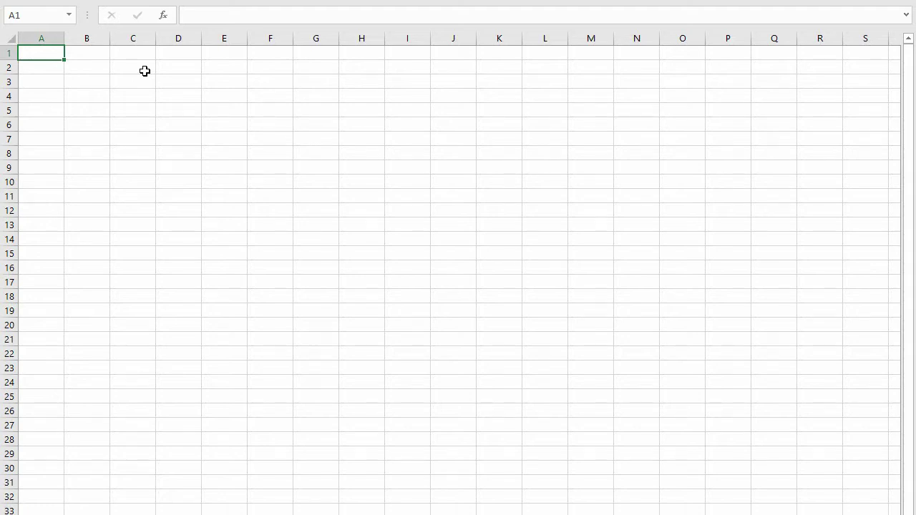
- Enter the heading Sr# in cell B2
click(91, 66)
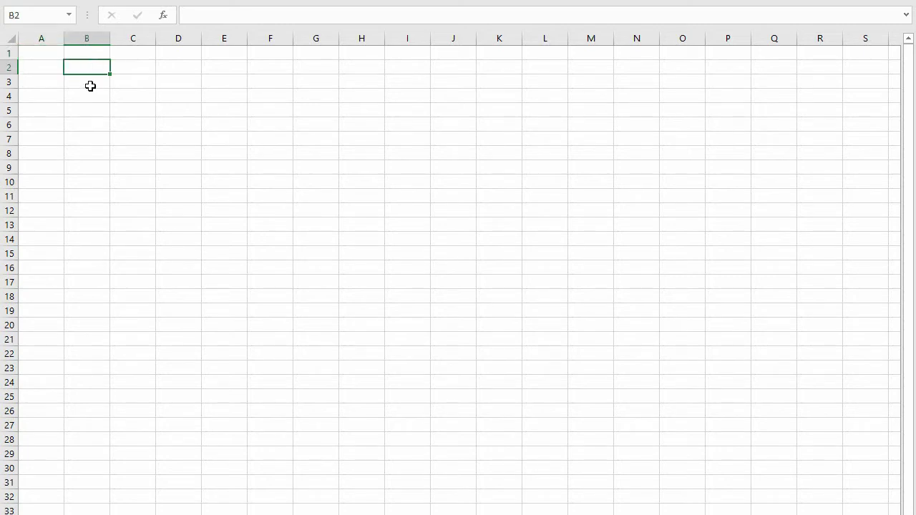
click(90, 83)
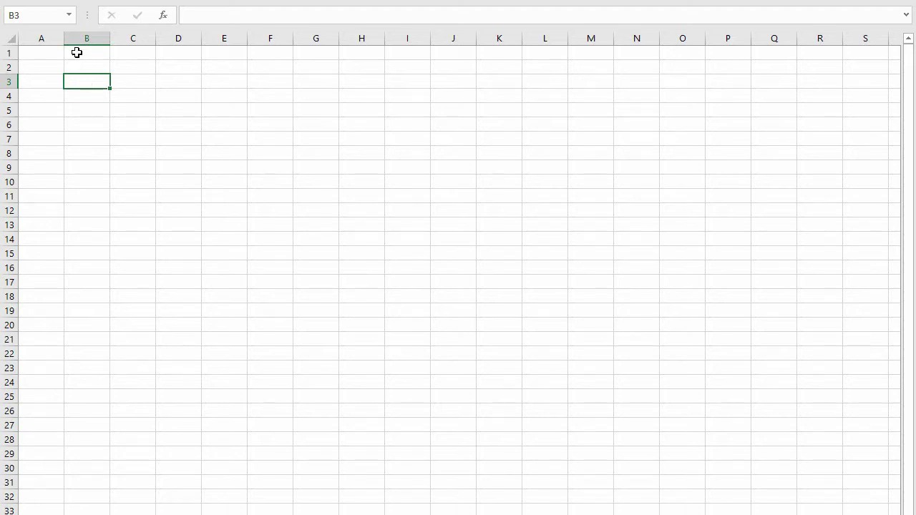
click(80, 64)
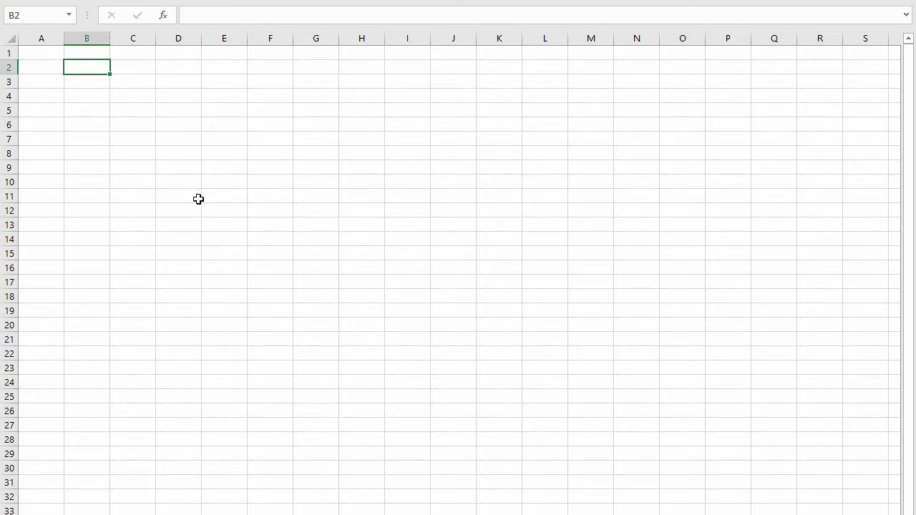
text(Sr@)
key(Return)
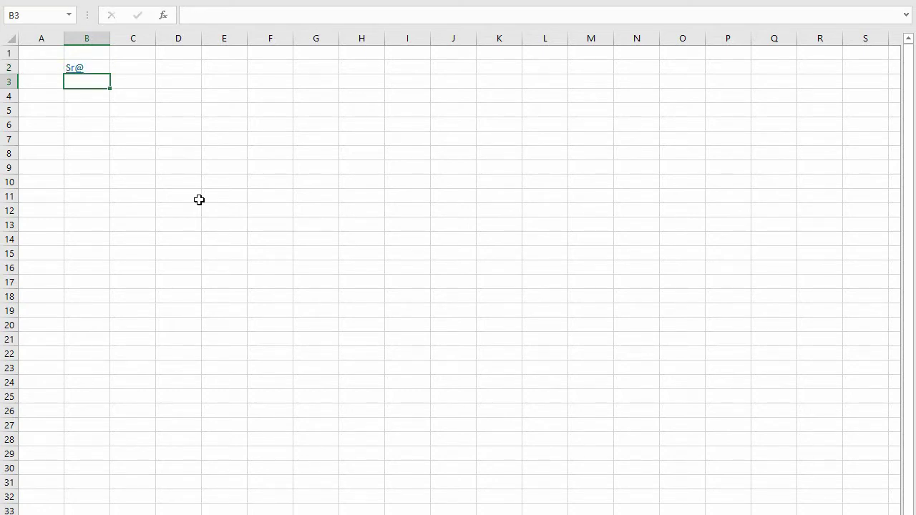
key(Up)
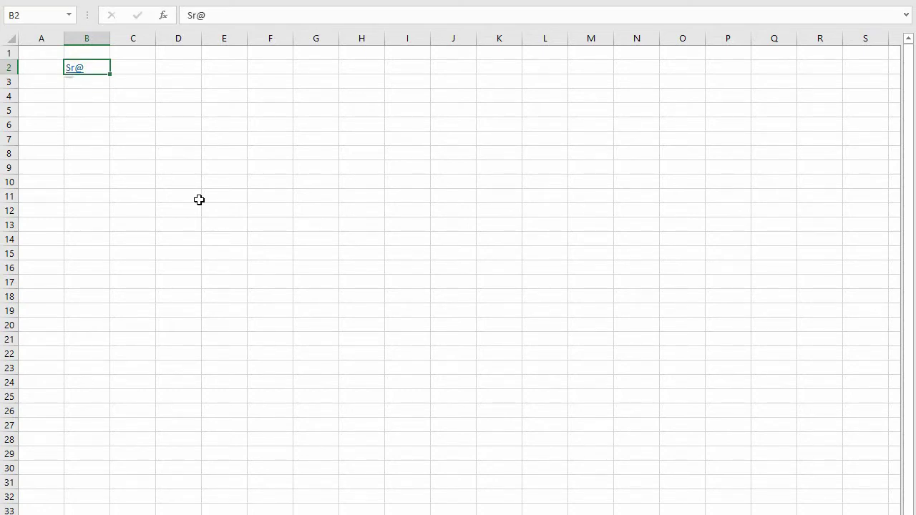
key(Delete)
text(Sr#)
key(Return)
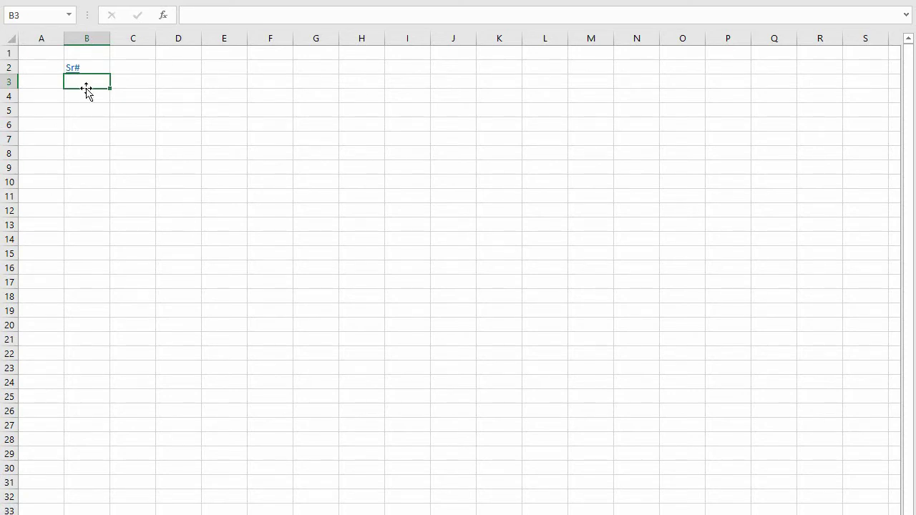
- Enter the serial numbers 1, 2 and 3 in cells B3 to B5
text(1)
key(Return)
text(2)
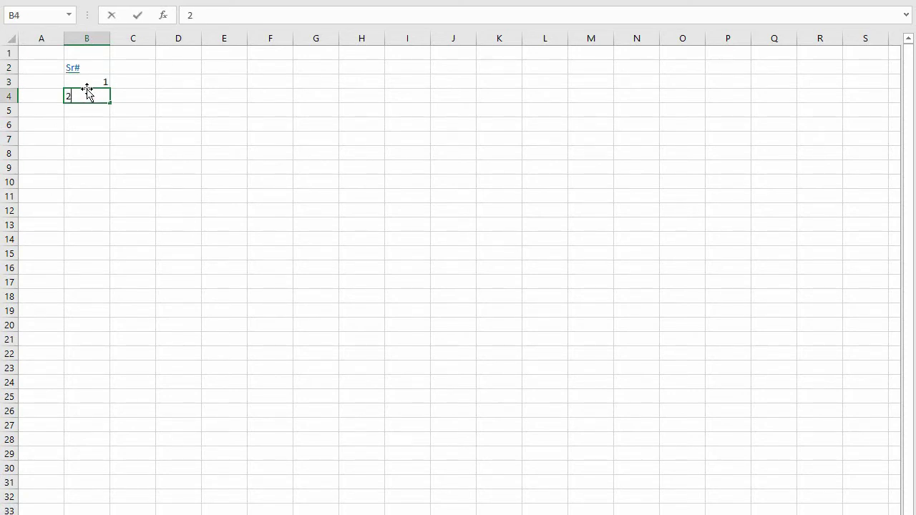
key(Return)
text(3)
key(Return)
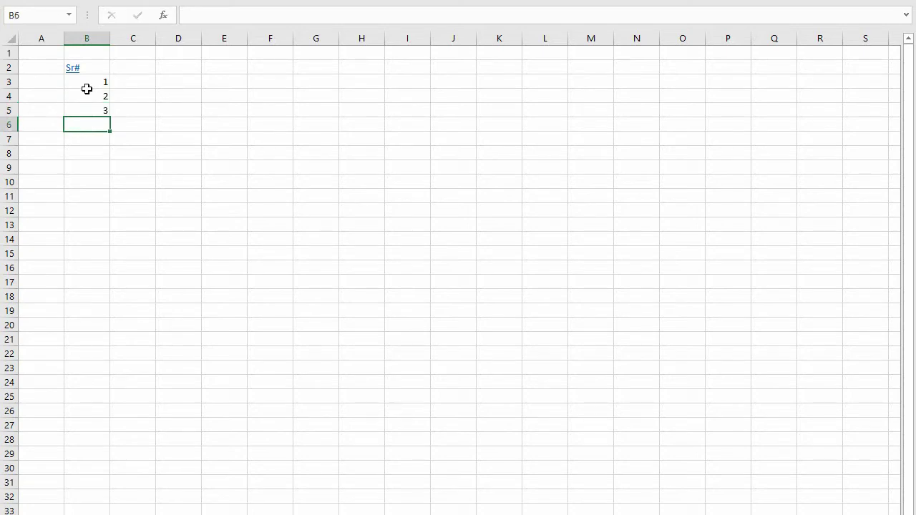
- Clear the number in B5 and extend the series from B3:B4 down to 7 in B9 using AutoFill
click(94, 83)
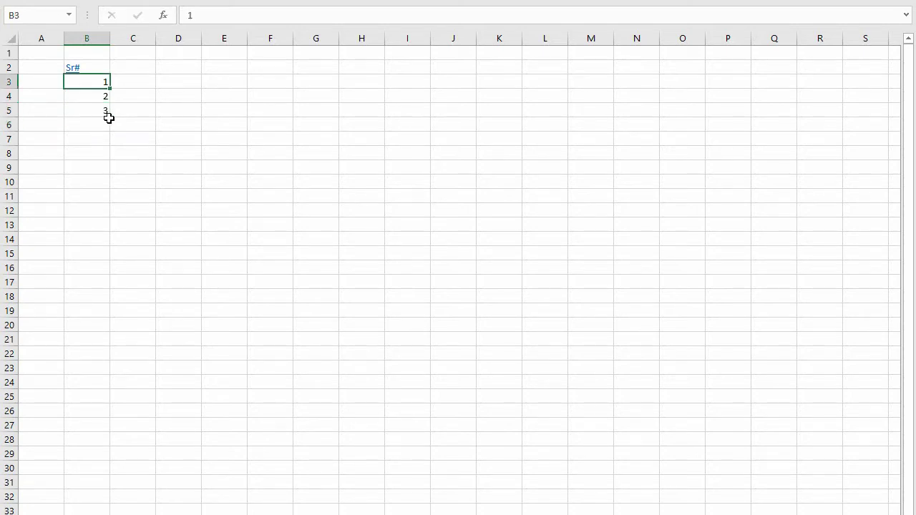
key(Down)
key(Down)
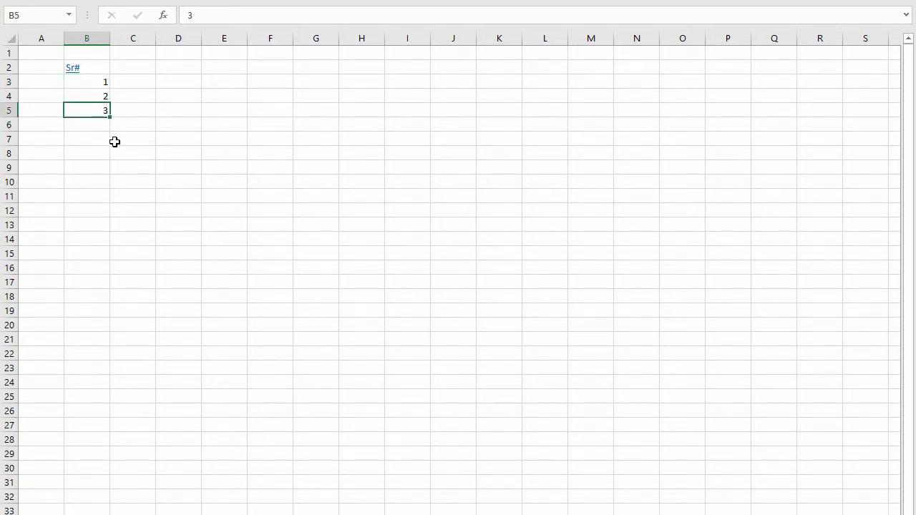
key(Delete)
drag(96, 82, 99, 95)
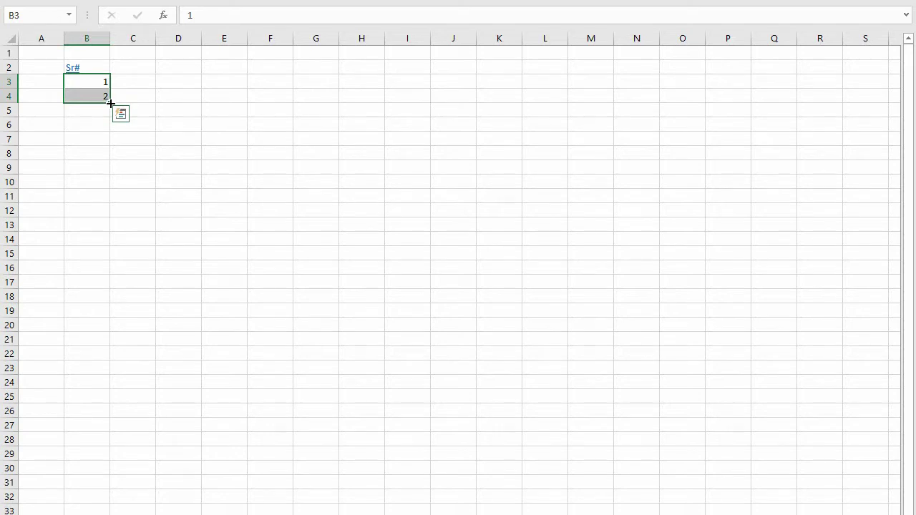
drag(110, 103, 108, 174)
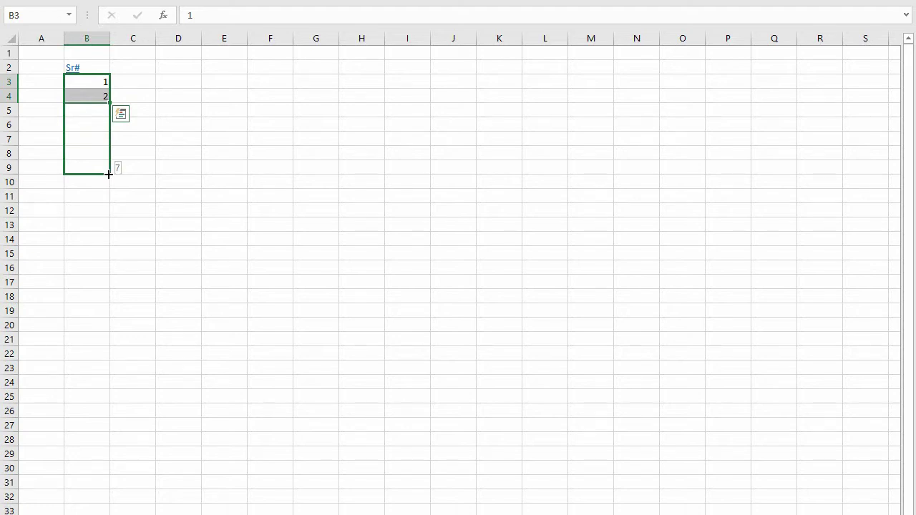
drag(108, 174, 109, 173)
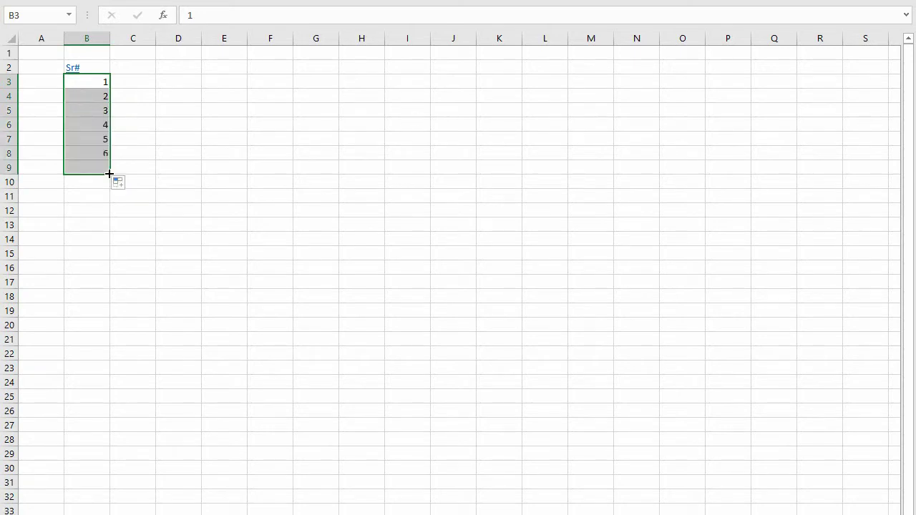
click(147, 137)
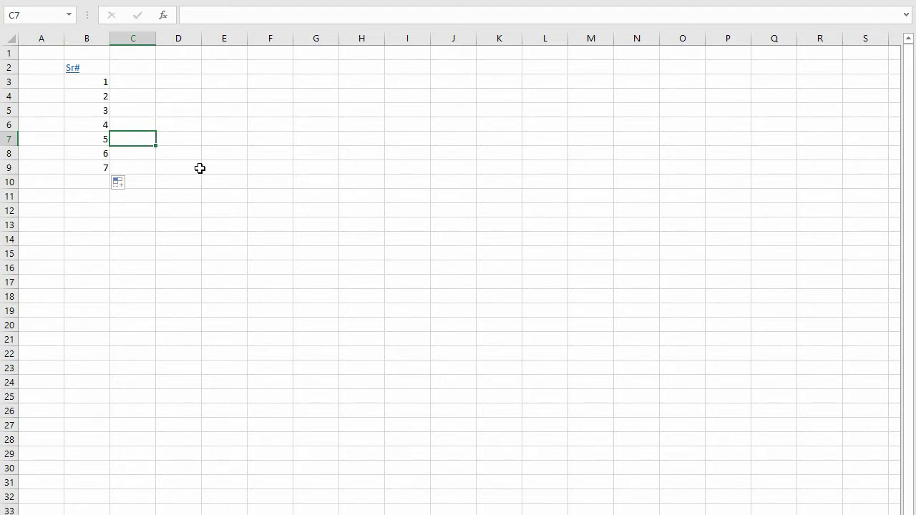
- Retype the # sign at the end of the heading in cell B2
click(93, 68)
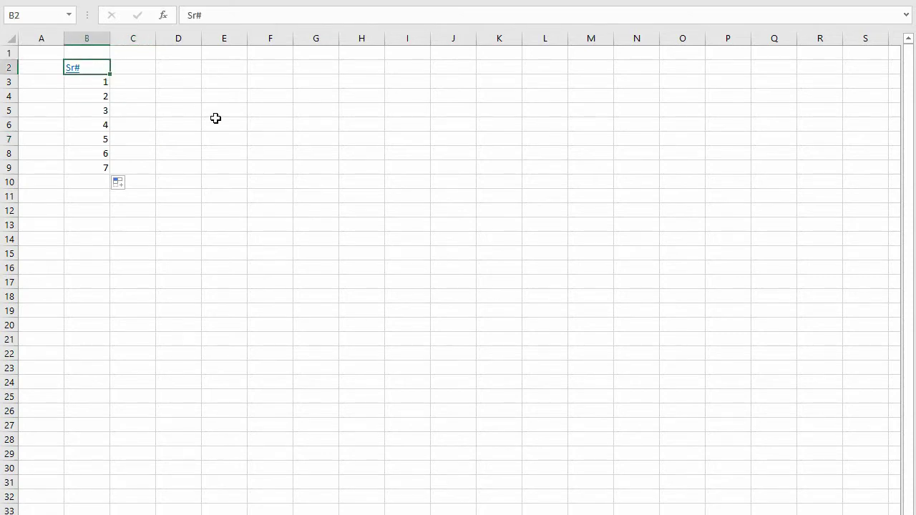
key(F2)
key(BackSpace)
text(#)
key(Return)
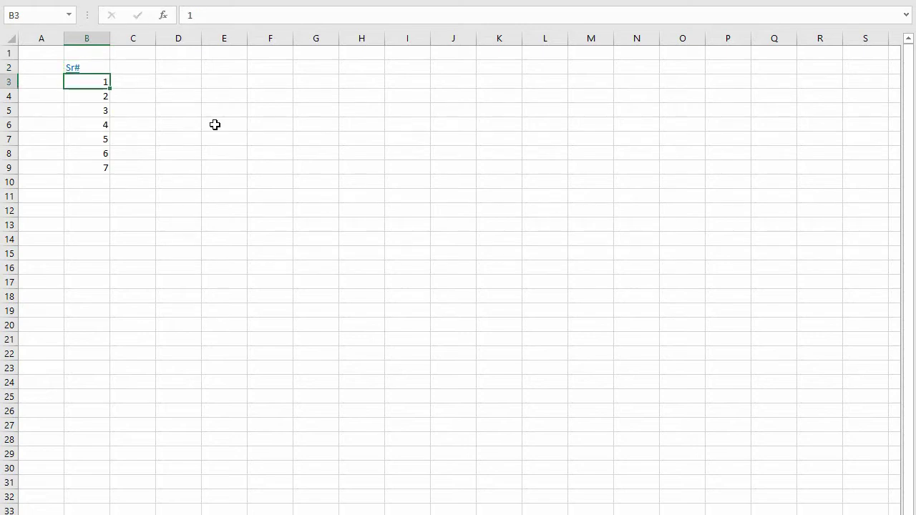
- Enter the heading Dates in cell C2
click(139, 68)
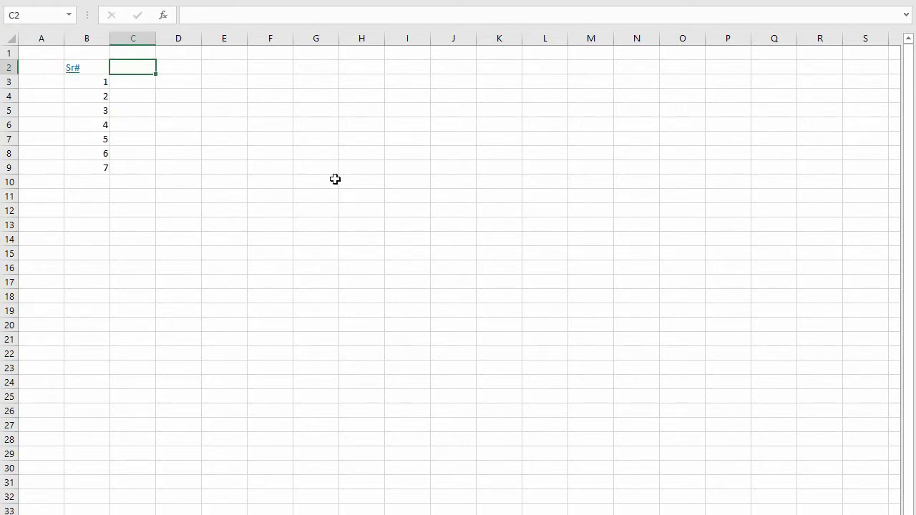
text(Dates)
key(Return)
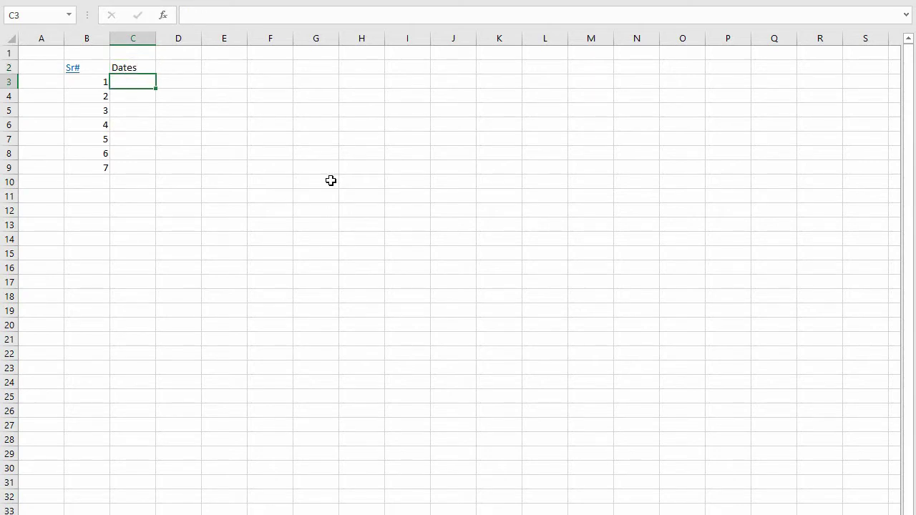
- Change the heading in B2 to Sr # with a space, and remove its hyperlink formatting
click(74, 67)
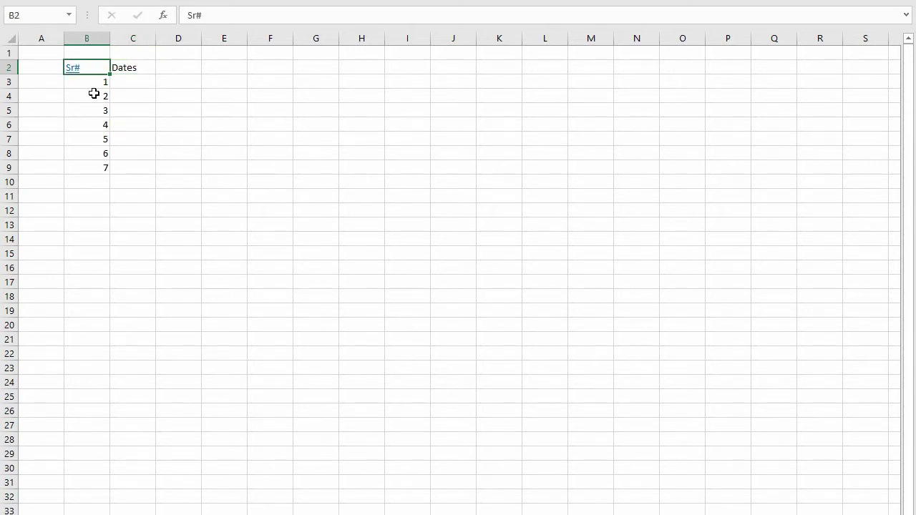
click(195, 14)
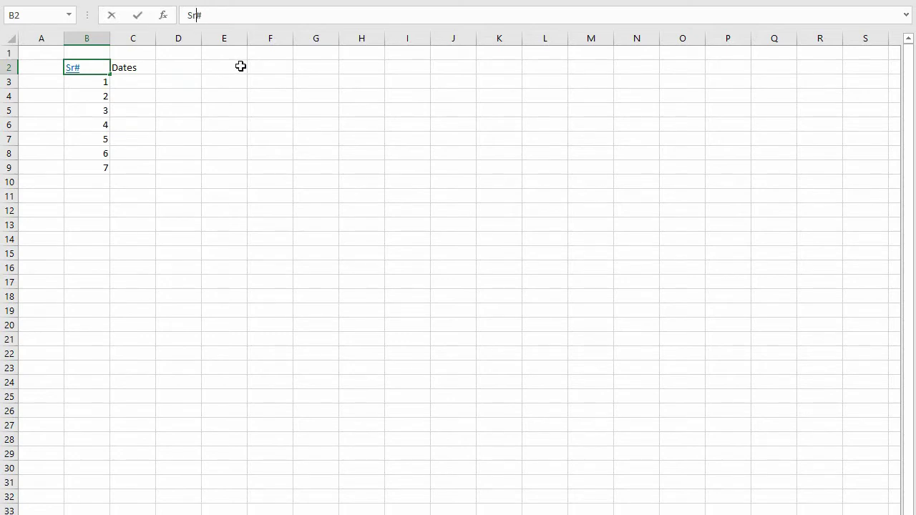
click(140, 108)
click(122, 67)
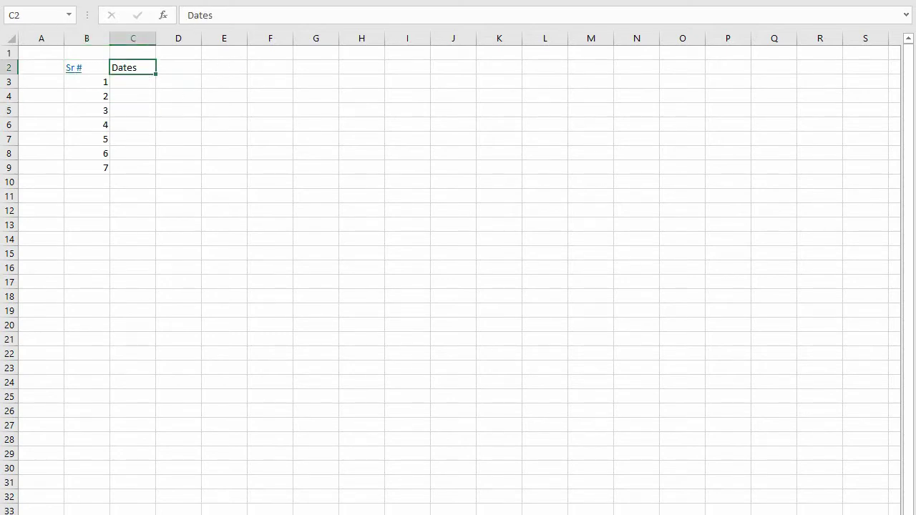
click(78, 67)
- Enter Monday in C3 and AutoFill the weekdays down to Sunday in C9
click(140, 81)
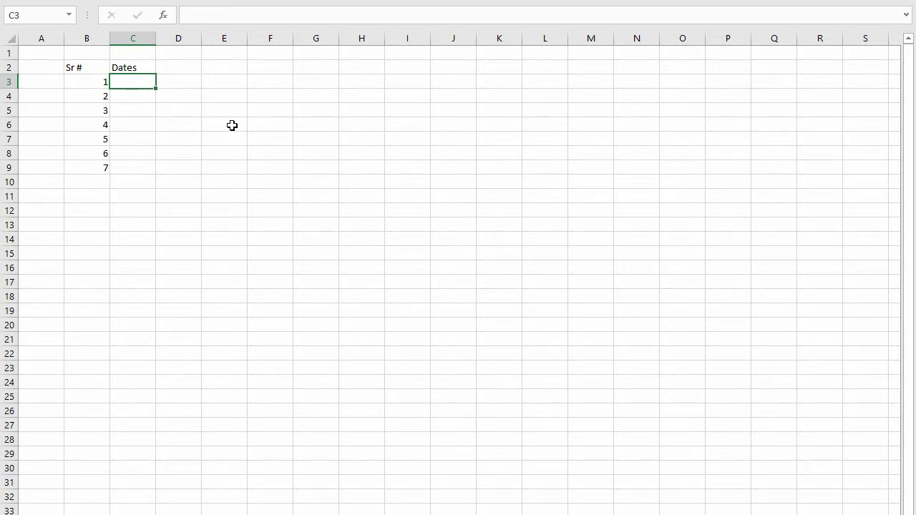
text(Monday)
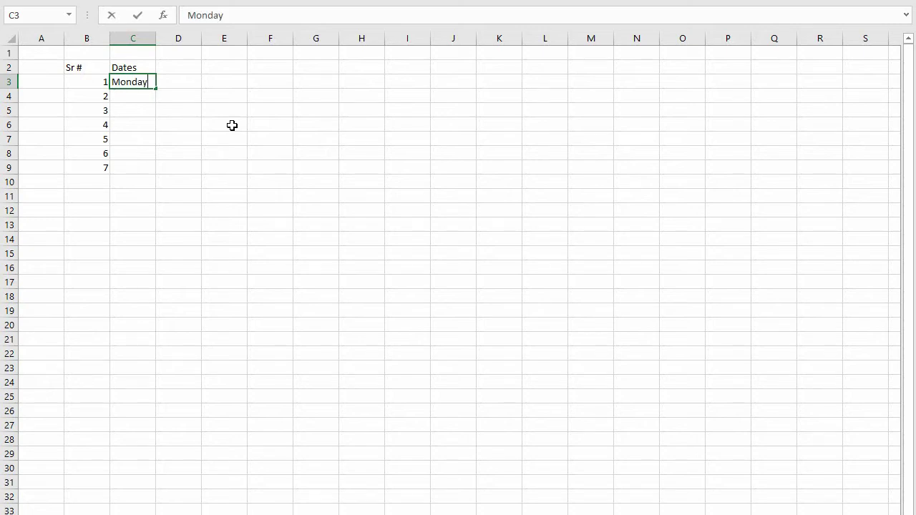
key(Return)
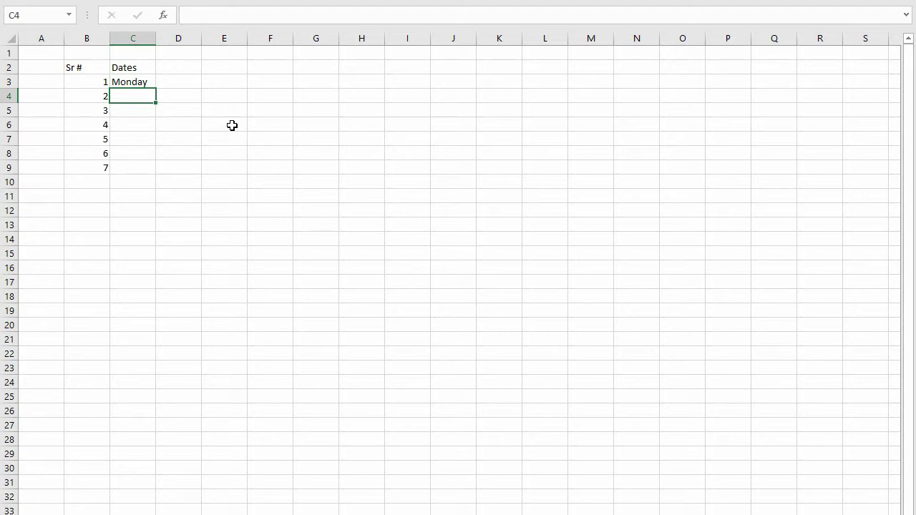
click(129, 81)
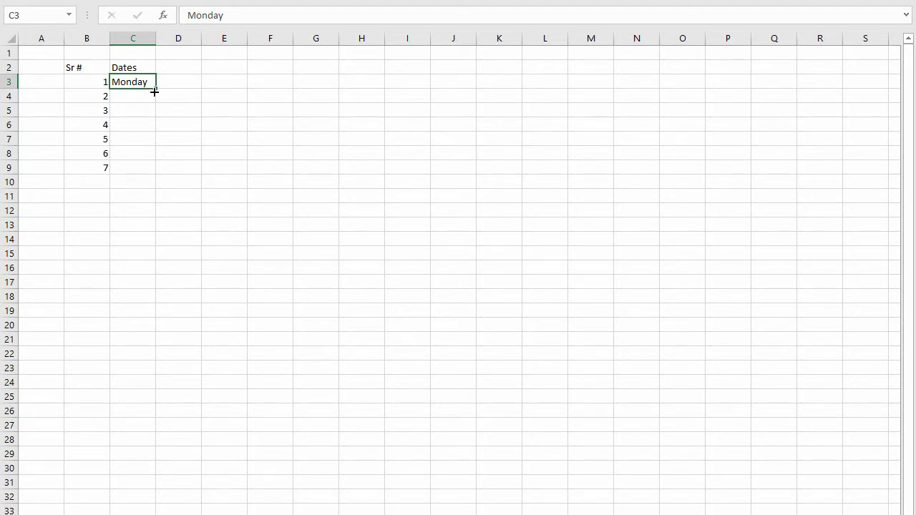
drag(156, 89, 154, 171)
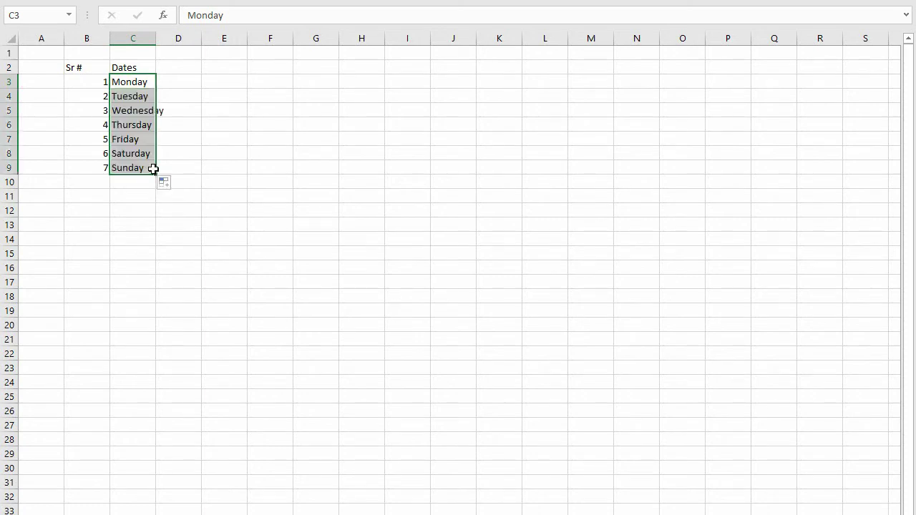
- Autofit the width of column C to its weekday names
double_click(158, 43)
click(152, 93)
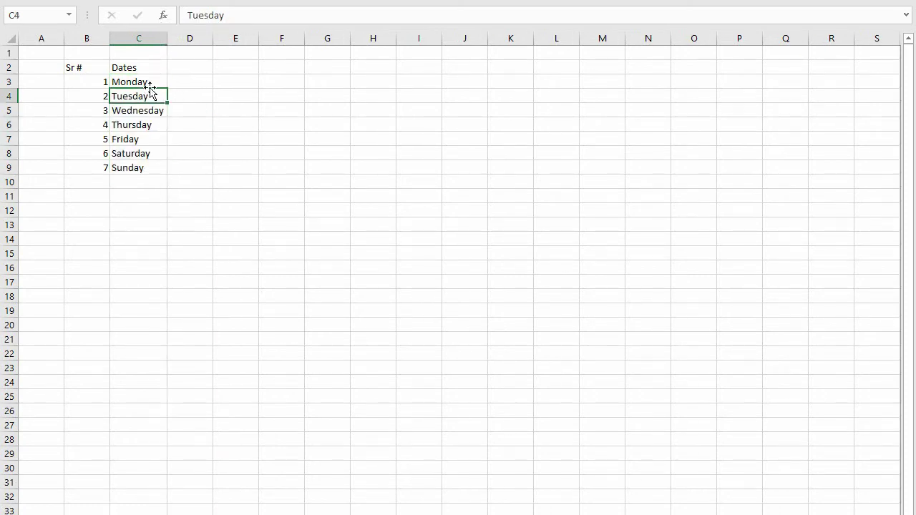
click(149, 83)
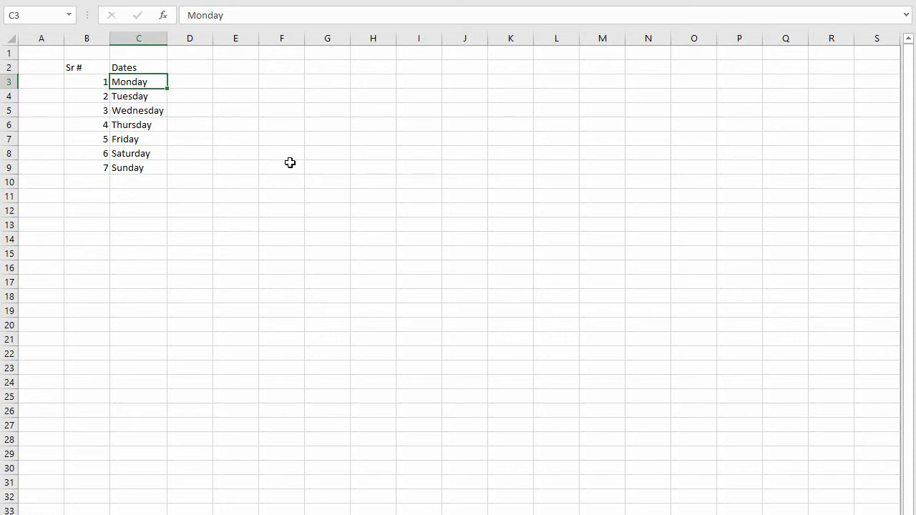
- Change the heading in C2 to Days and enter the heading Date in D2
click(139, 67)
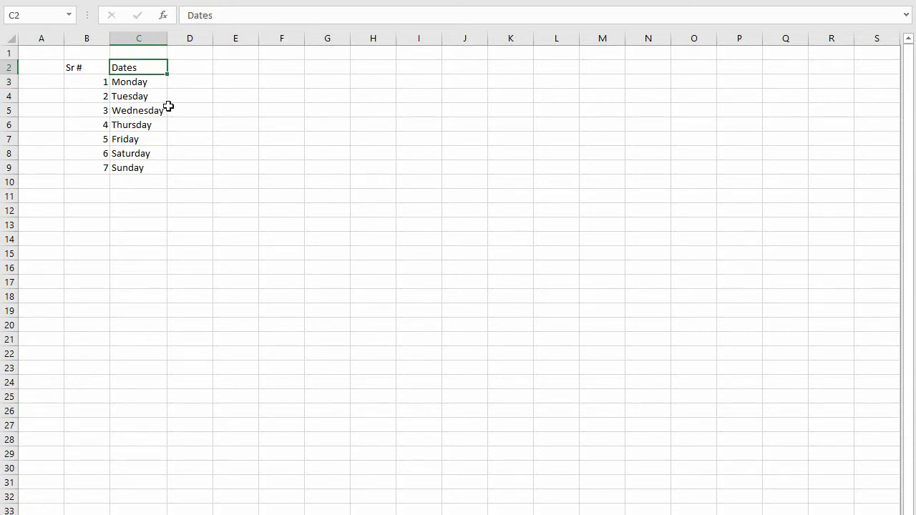
text(Days)
key(Return)
key(Up)
key(Right)
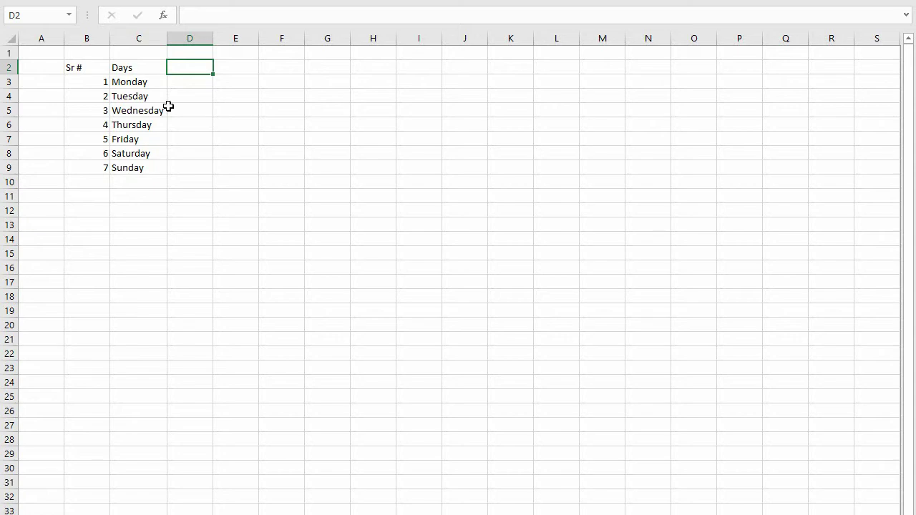
text(Date)
key(Return)
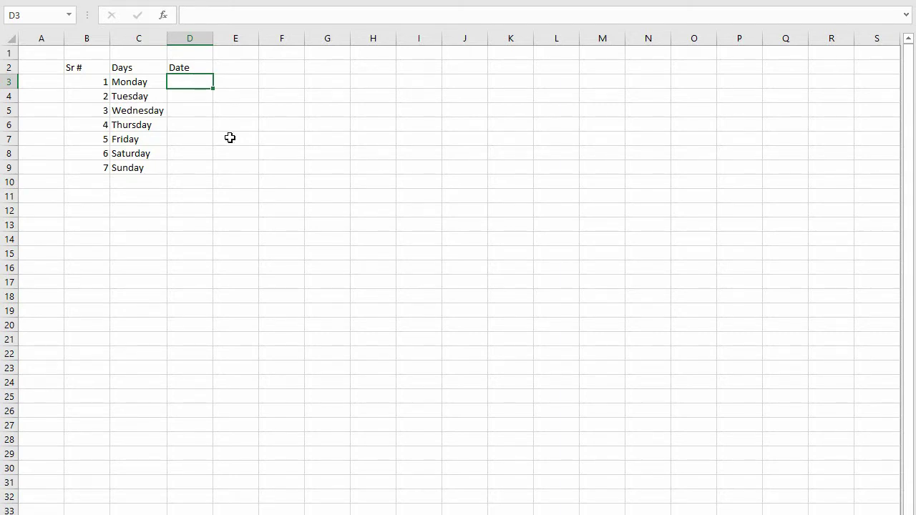
- Enter the date 06/29/20 in D3 and widen column D slightly
text(06/29/20)
key(Return)
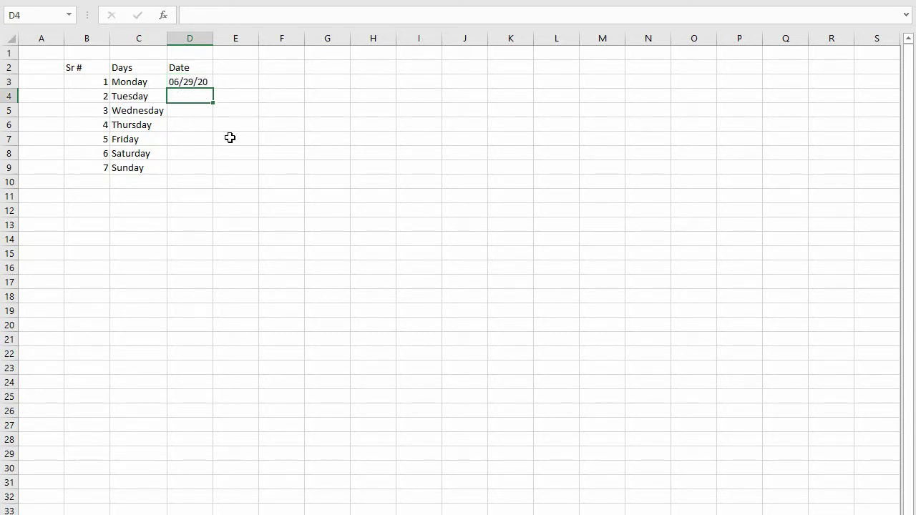
click(203, 82)
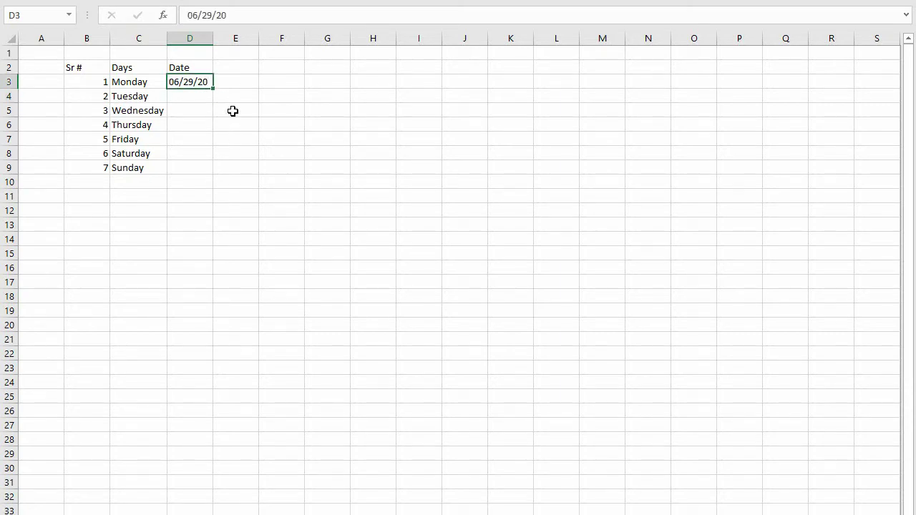
drag(213, 36, 227, 37)
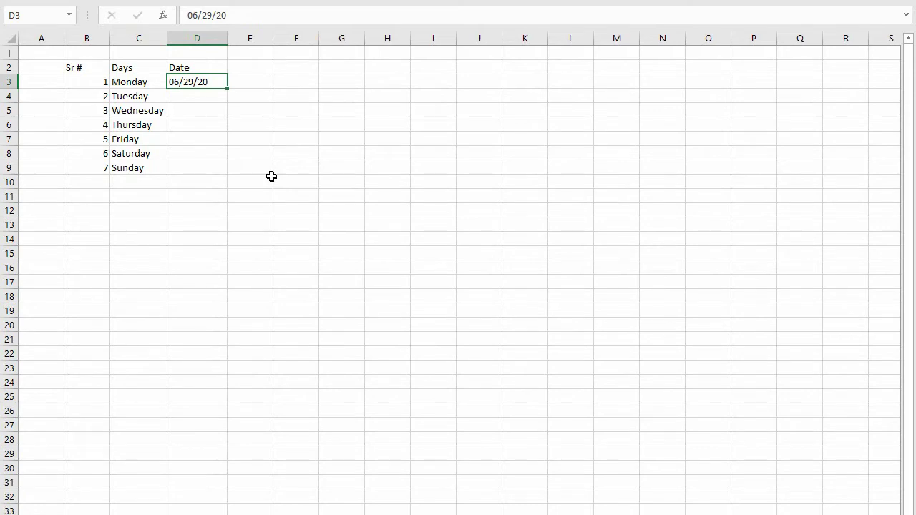
- Format cell D3 with the Date category and the 14/03/2012 type
right_click(192, 81)
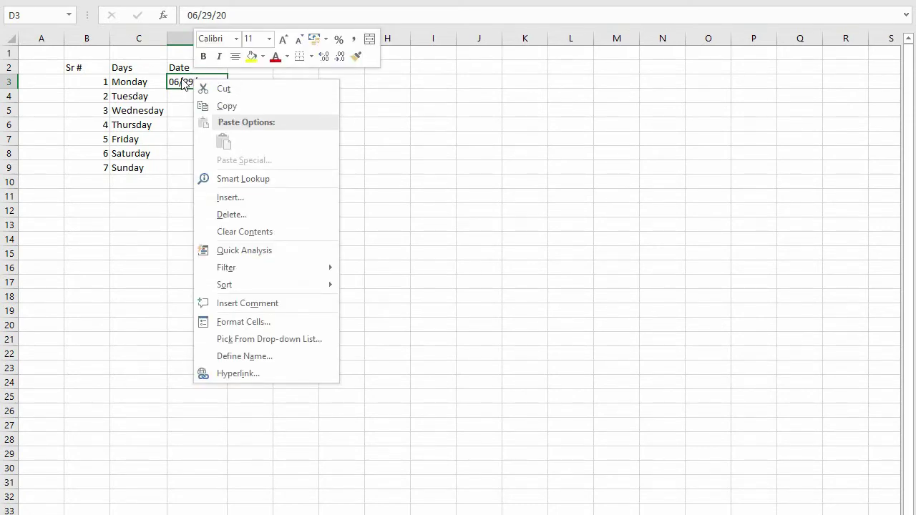
click(182, 81)
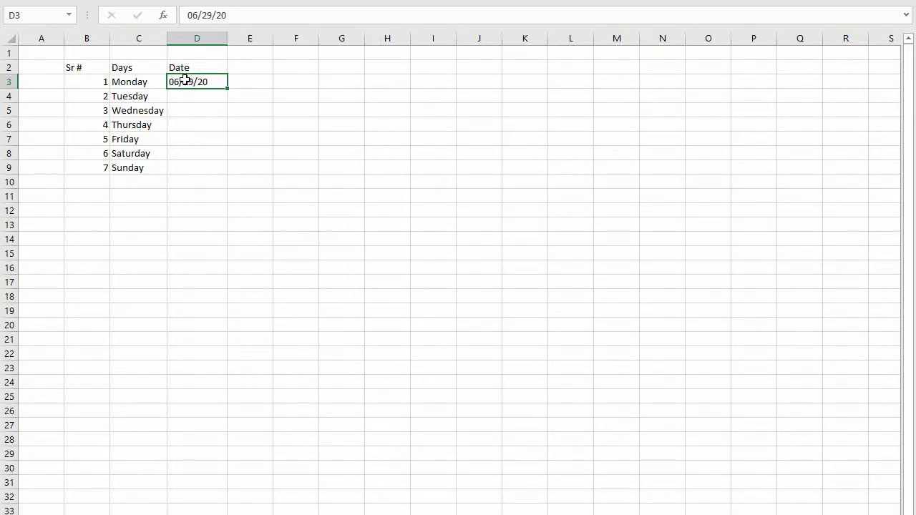
right_click(186, 81)
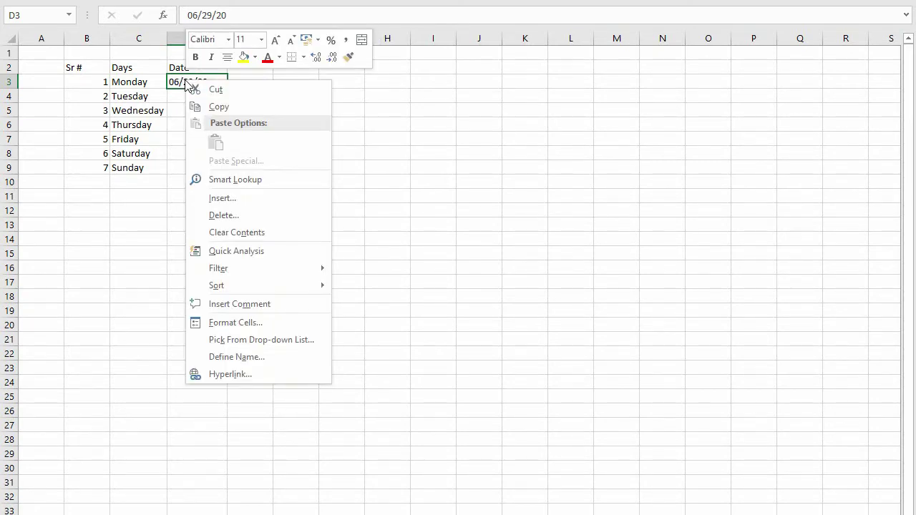
click(236, 322)
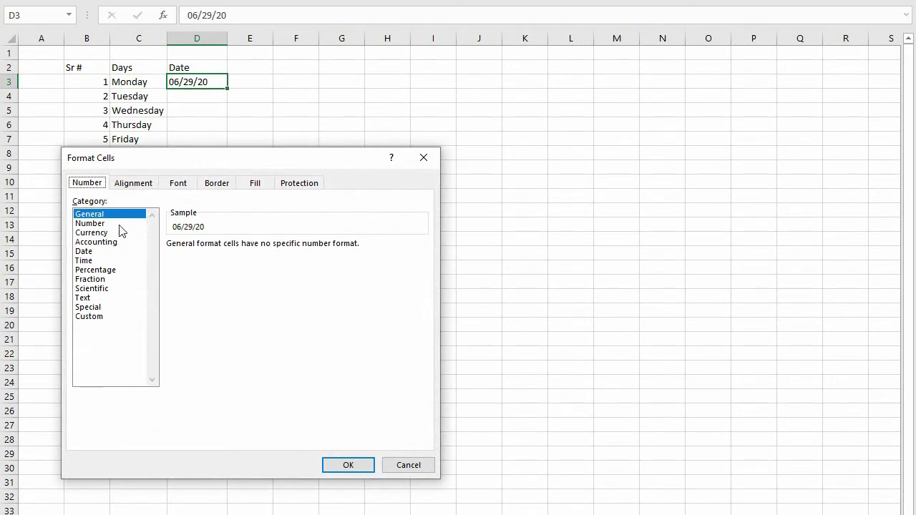
click(93, 252)
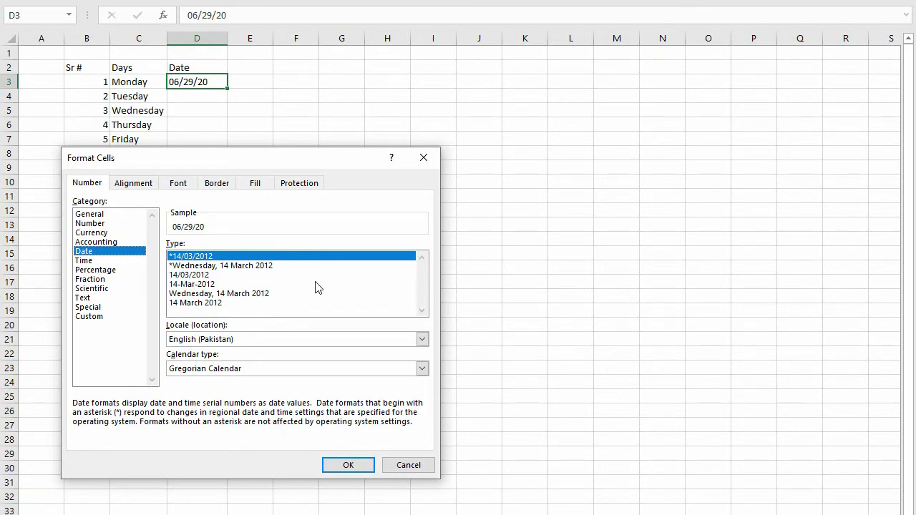
click(195, 286)
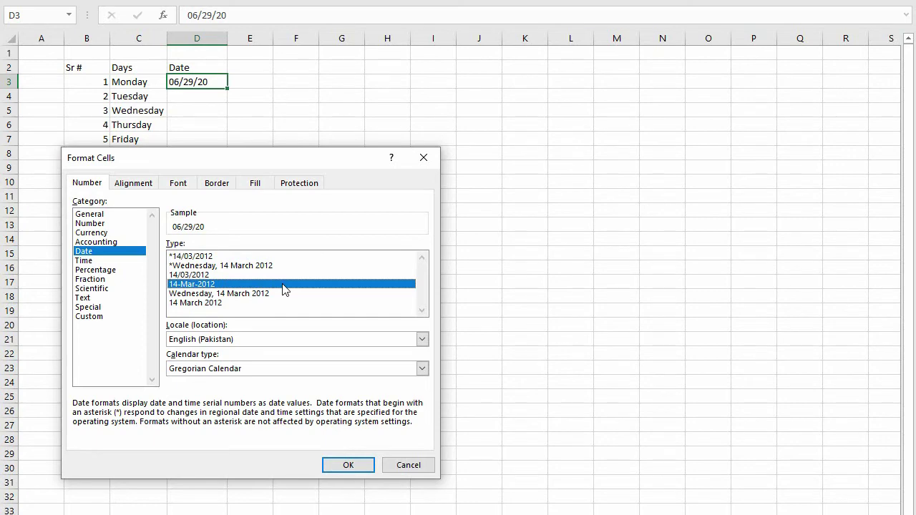
click(209, 276)
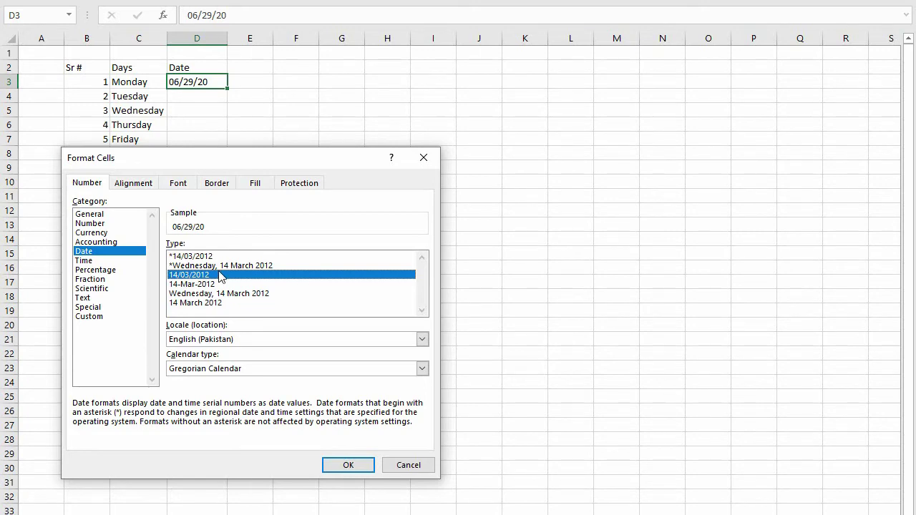
click(347, 467)
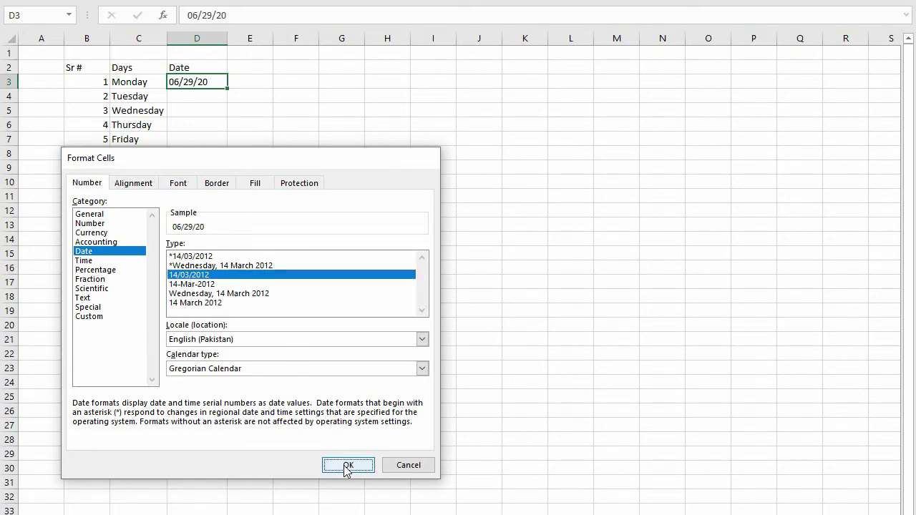
click(215, 140)
click(208, 81)
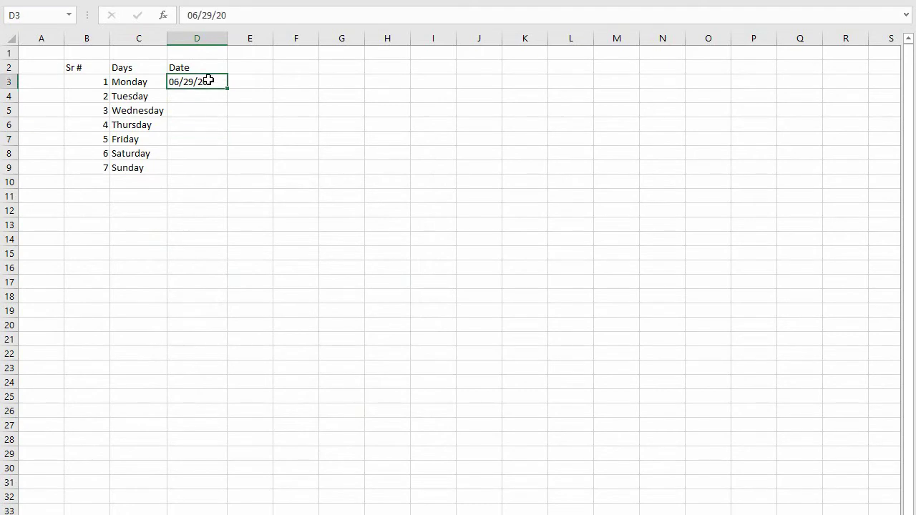
right_click(208, 81)
key(Escape)
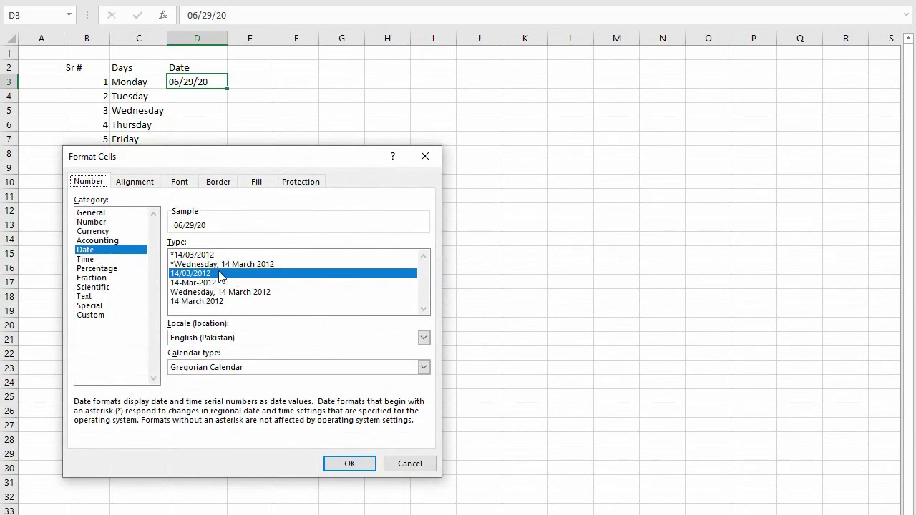
double_click(219, 273)
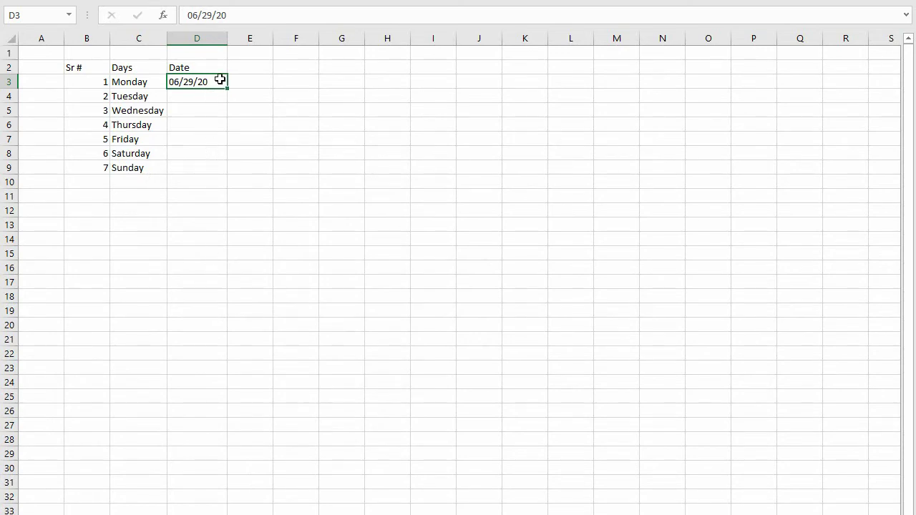
click(235, 108)
click(199, 83)
drag(226, 89, 228, 123)
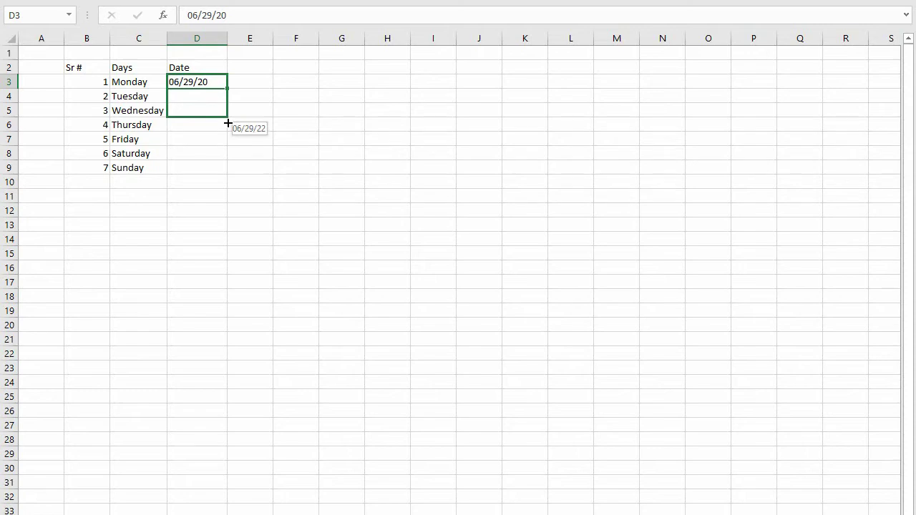
drag(228, 123, 211, 79)
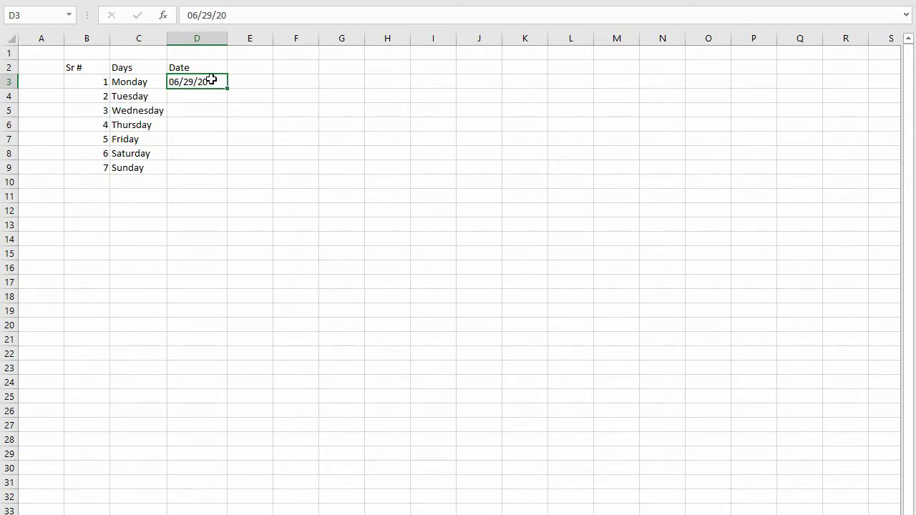
- Replace the date in D3 with 29/06/2020 and AutoFill the dates down to 05/07/2020 in D9
click(248, 12)
key(BackSpace)
key(BackSpace)
key(BackSpace)
key(BackSpace)
key(BackSpace)
key(BackSpace)
key(BackSpace)
key(BackSpace)
text(29/06/2020)
key(ctrl+Return)
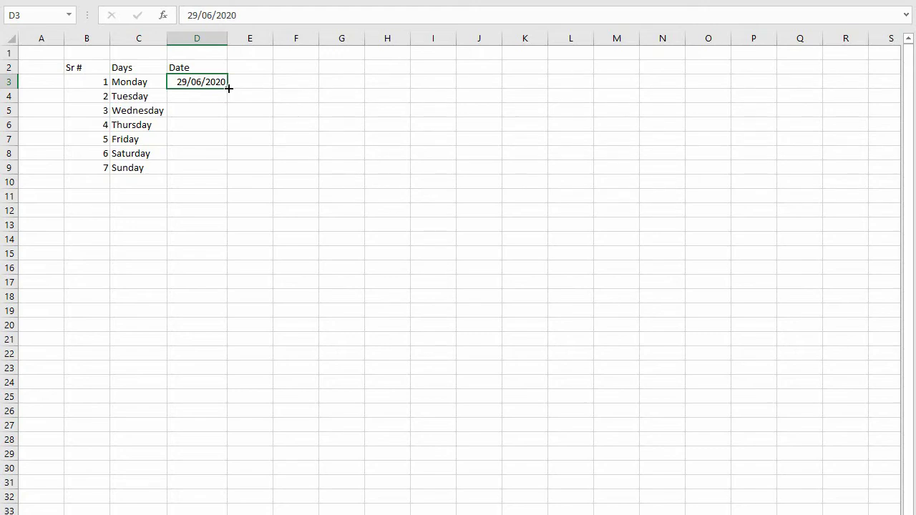
drag(228, 88, 222, 174)
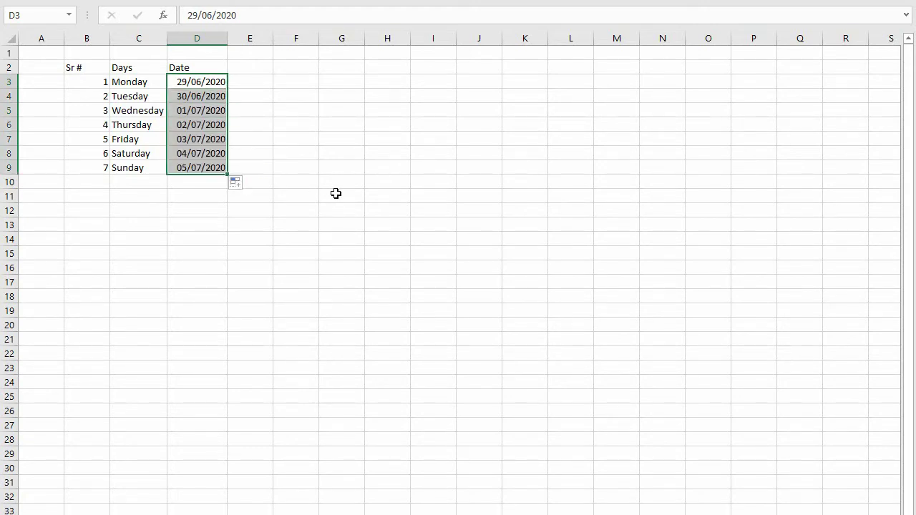
click(213, 82)
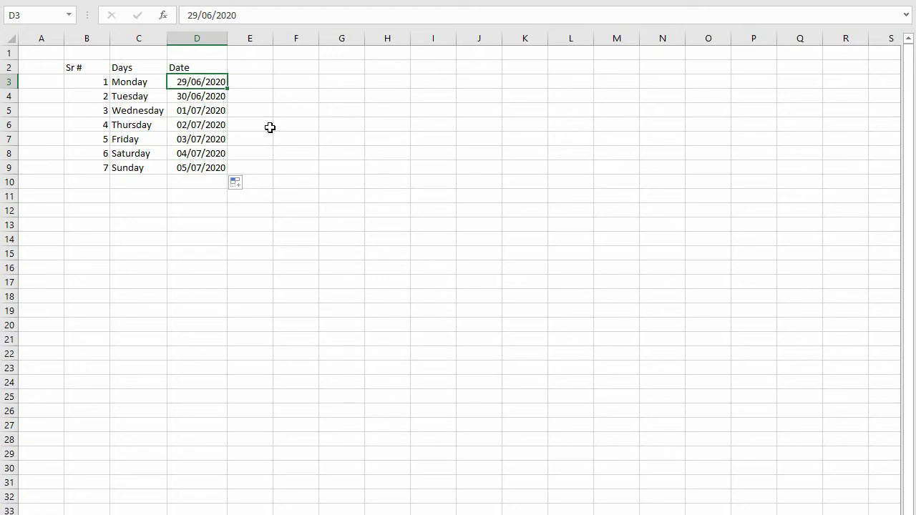
- Enter the heading Period 1 in E2 and AutoFill the period headings across to Period 8 in L2
click(249, 67)
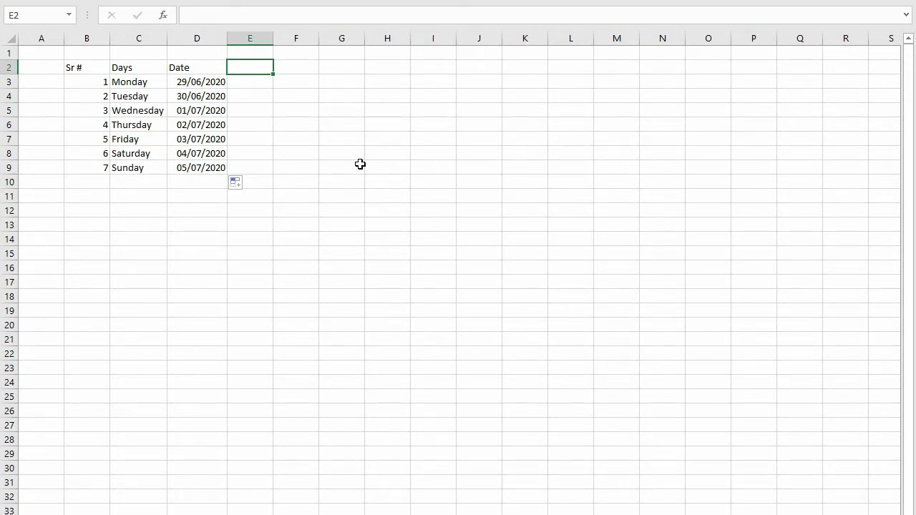
text(Period)
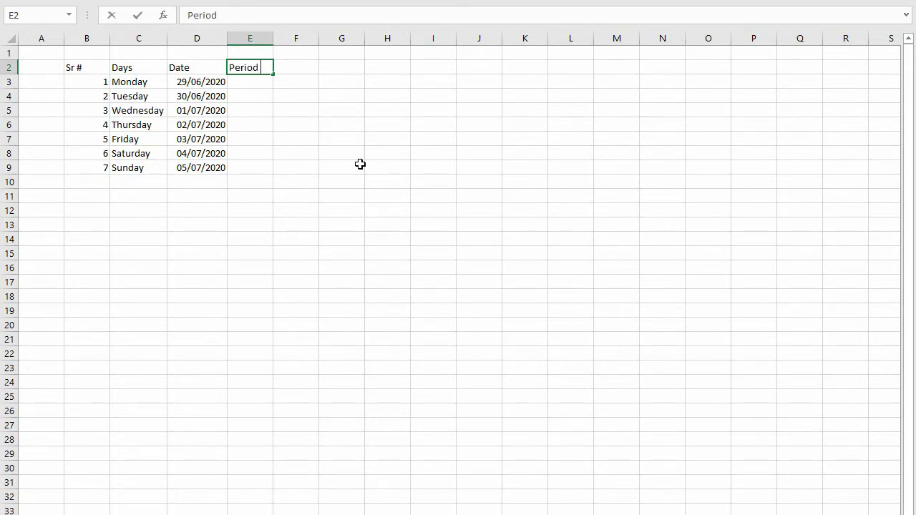
text( 1)
key(Return)
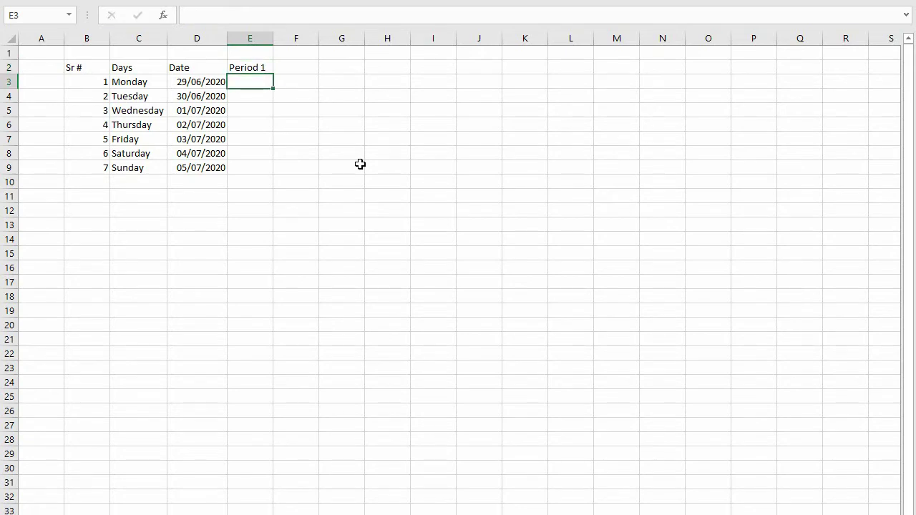
click(252, 67)
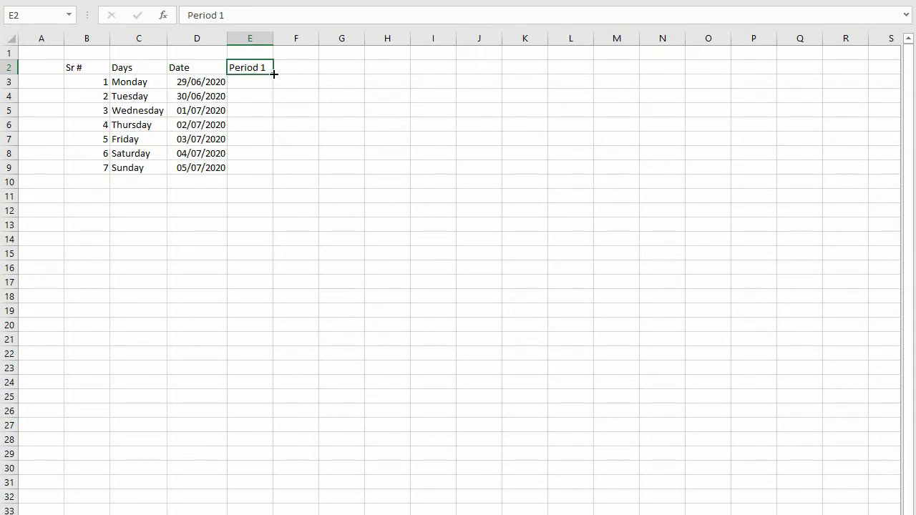
drag(274, 74, 574, 74)
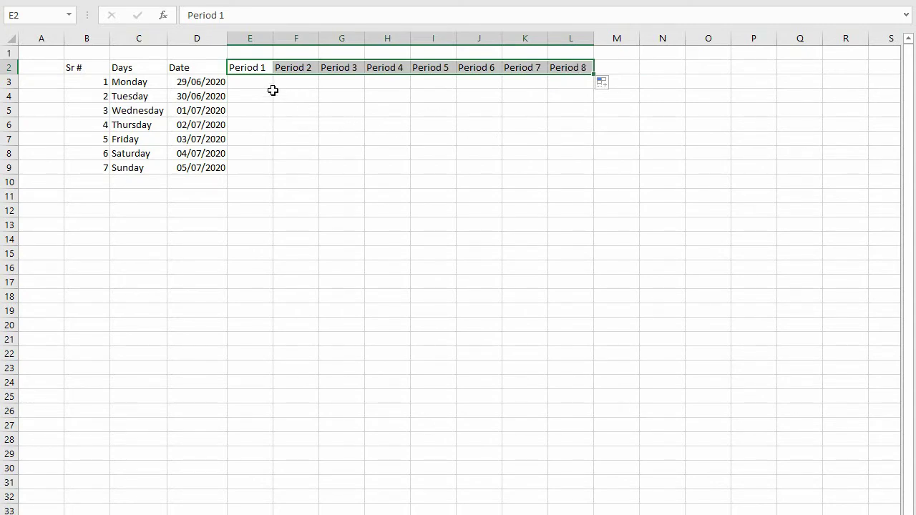
- Enter Monday's first two subjects, Math in E3 and Science in F3
click(248, 81)
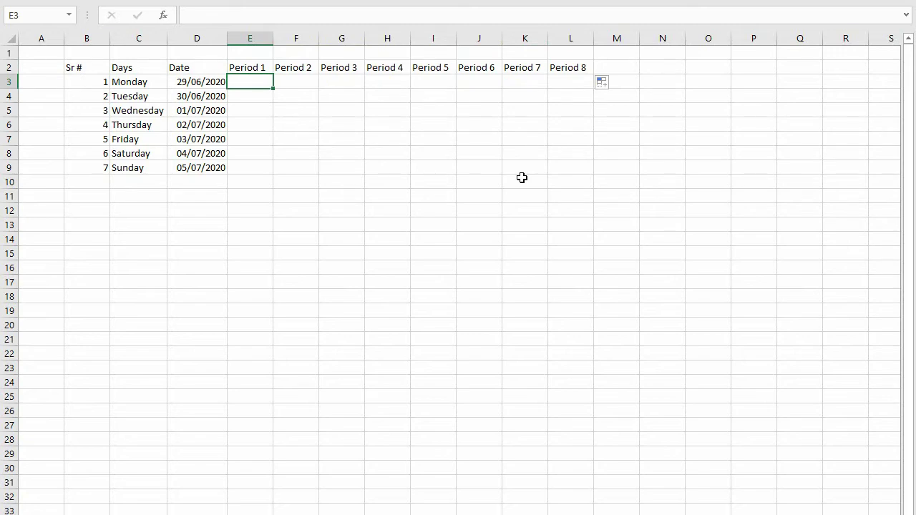
text(Math)
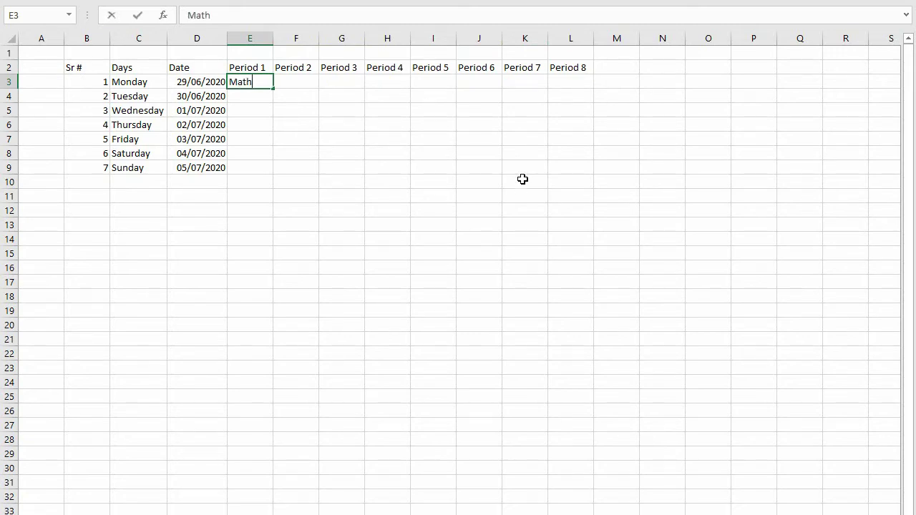
key(Return)
key(Up)
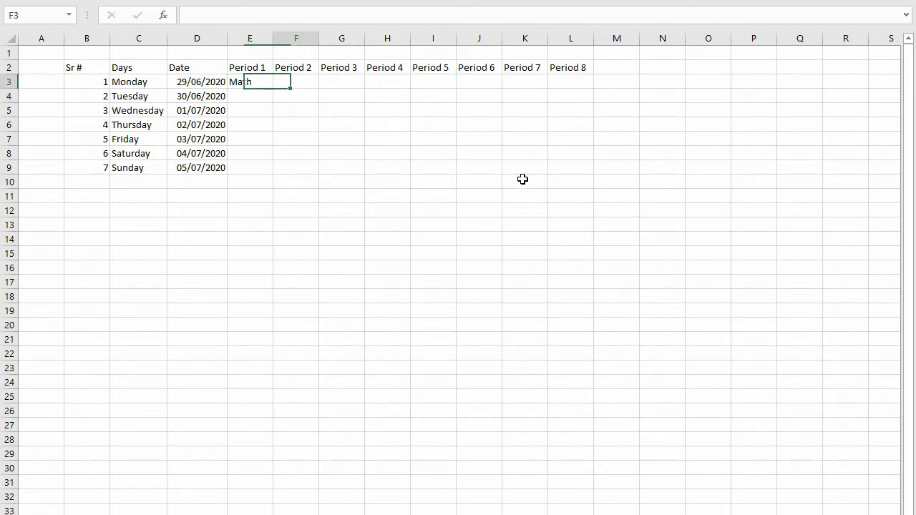
key(Right)
text(Science)
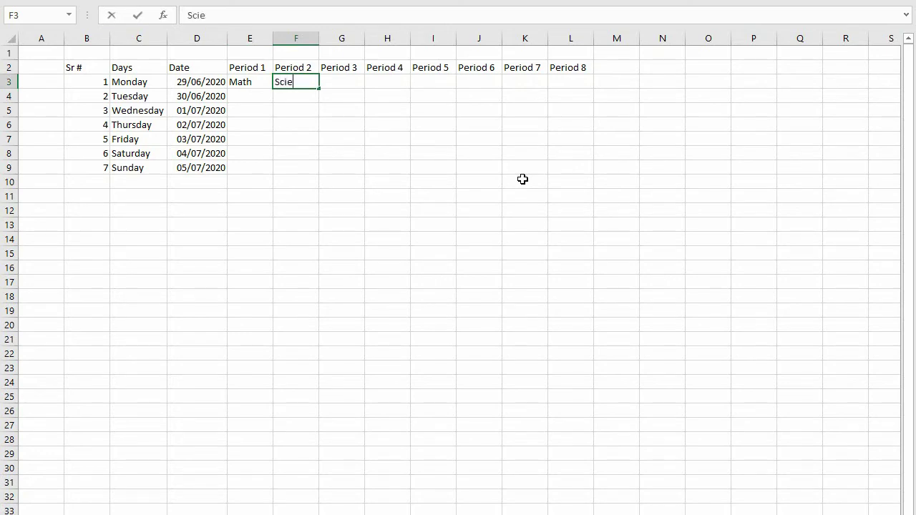
key(Return)
key(Up)
key(Right)
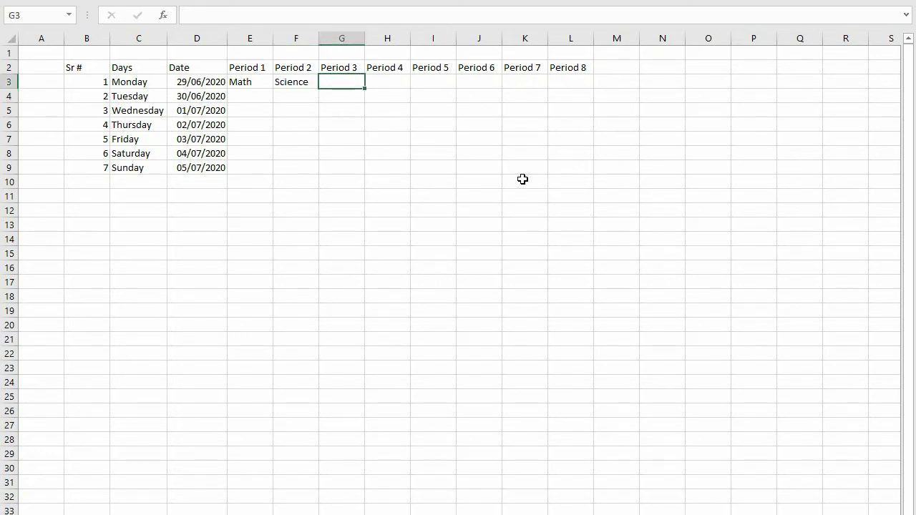
- Enter English in G3 and SST in H3 for Monday's third and fourth periods
text(English)
key(Return)
key(Up)
key(Right)
text(SST)
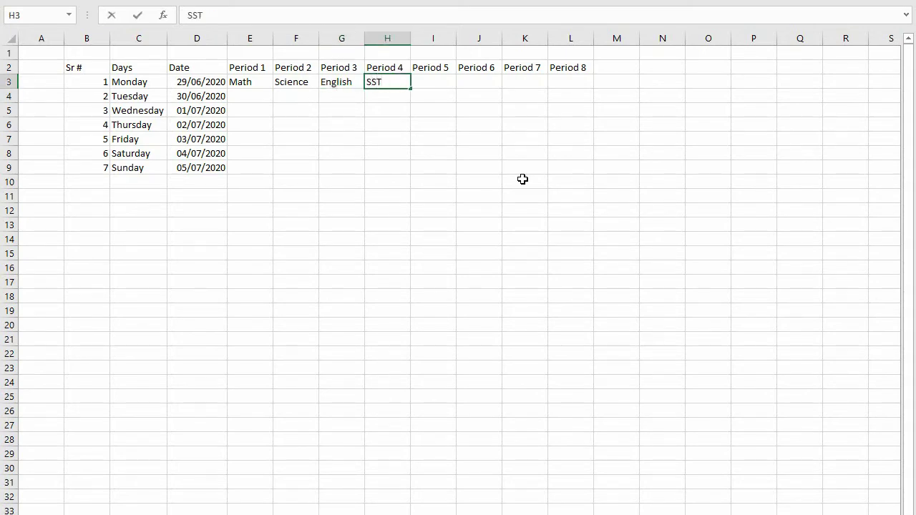
key(Return)
key(Up)
key(Right)
- Enter Sindhi in I3 as Monday's fifth-period subject
text(S)
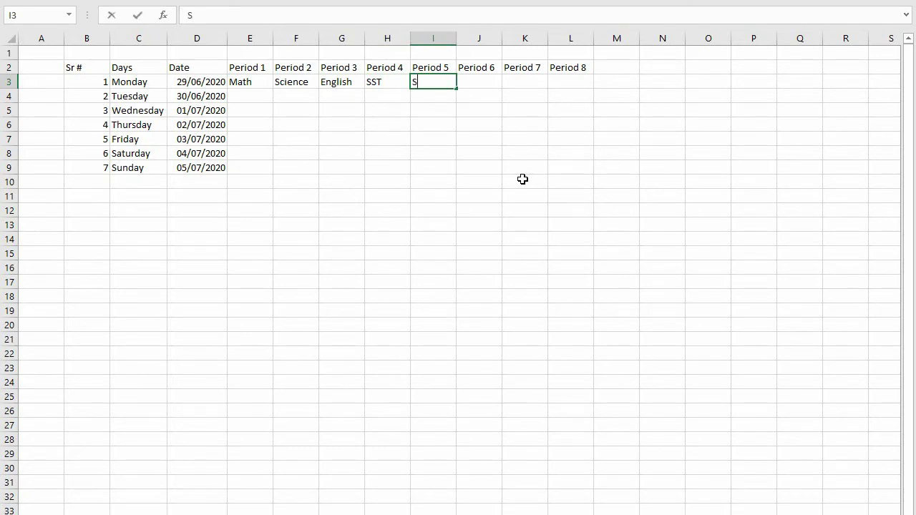
text(indhi)
key(Return)
key(Up)
key(Right)
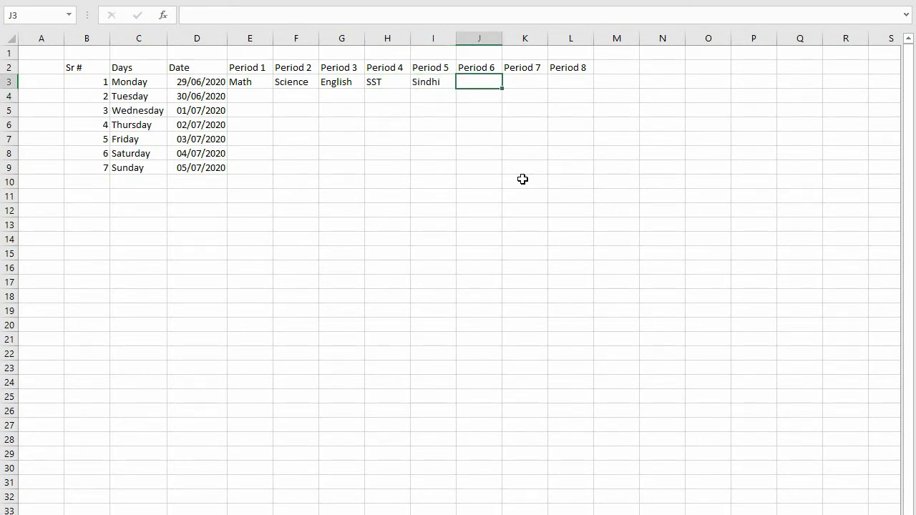
- Enter Arts in J3 and Urdu in K3 as Monday's sixth- and seventh-period subjects
text(Arts)
key(Return)
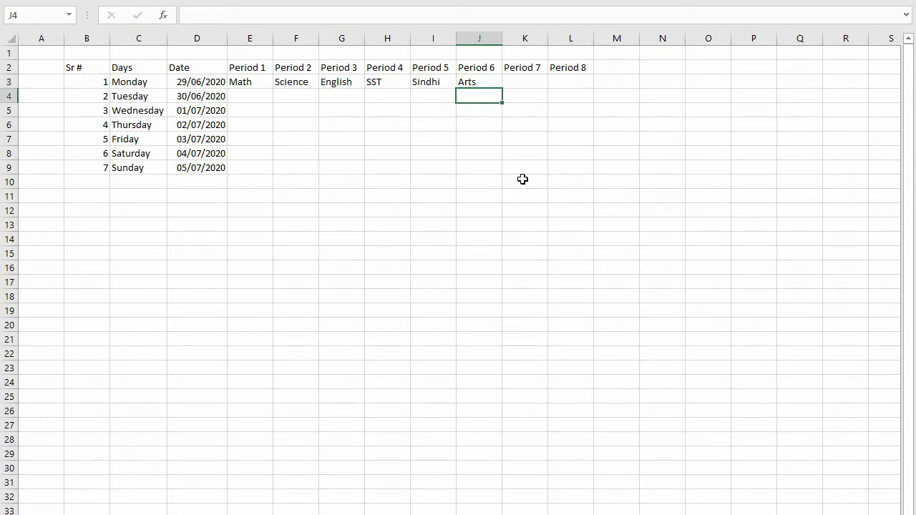
key(Up)
key(Right)
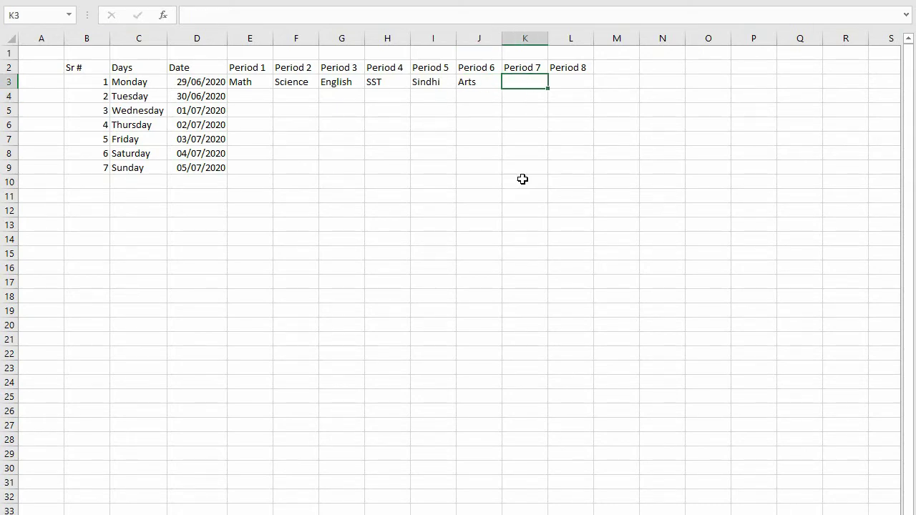
text(Urdu)
key(Return)
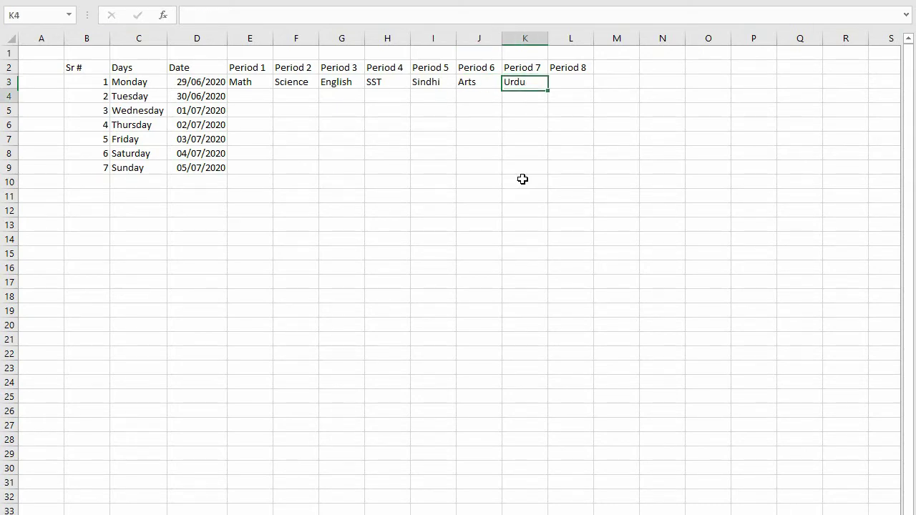
- Enter Islamiat in L3 as Monday's eighth-period subject
key(Up)
key(Right)
text(Islamiat)
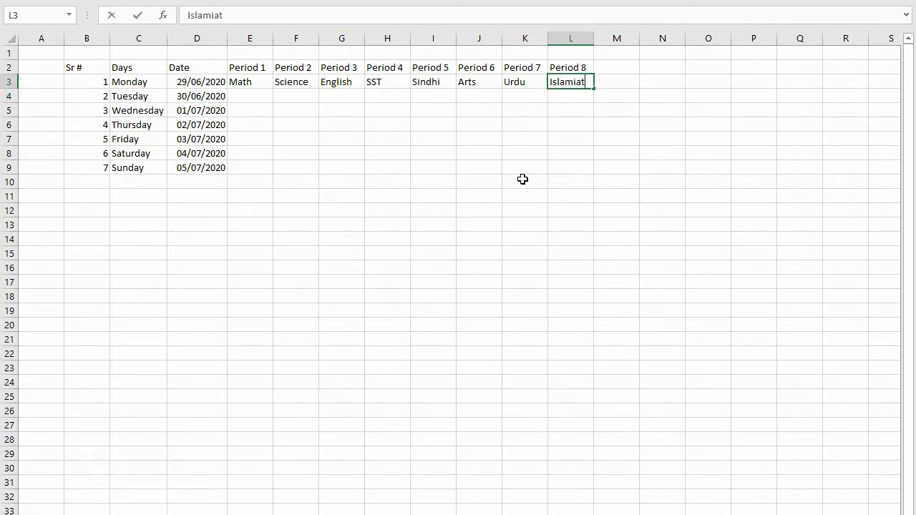
key(Return)
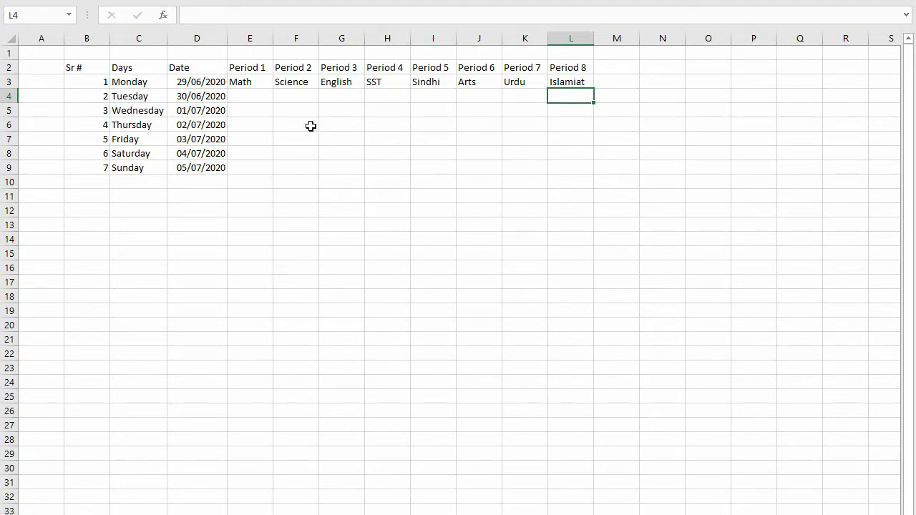
- Enter Tuesday's first two subjects, Poetry in E4 and Literature in F4
click(251, 93)
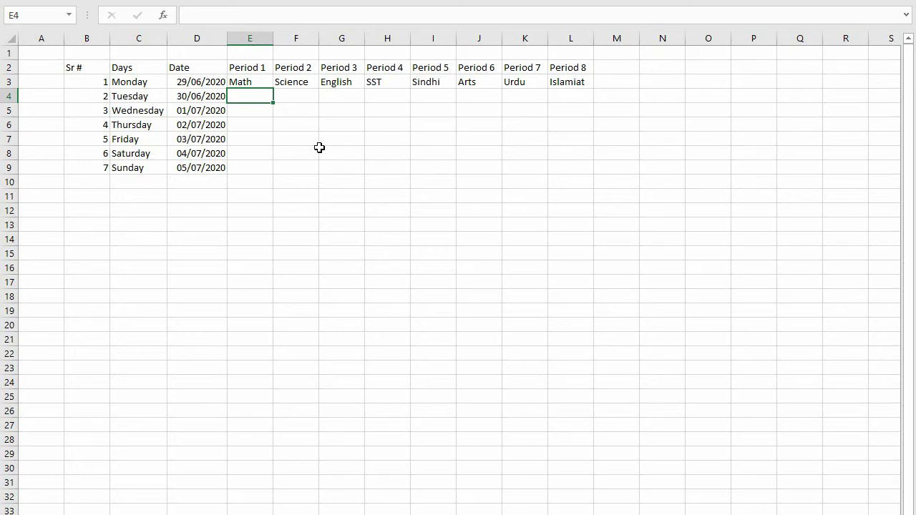
text(Poetry)
key(Return)
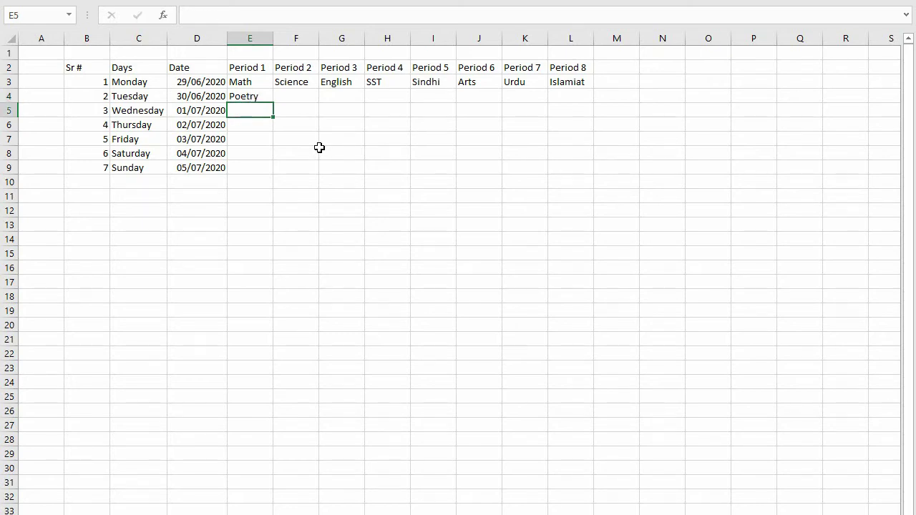
key(Up)
key(Tab)
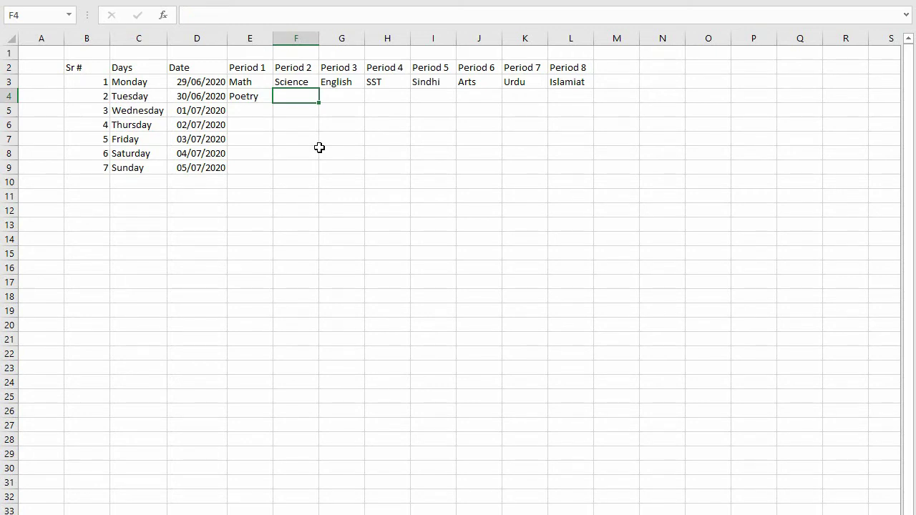
text(Literature)
key(Return)
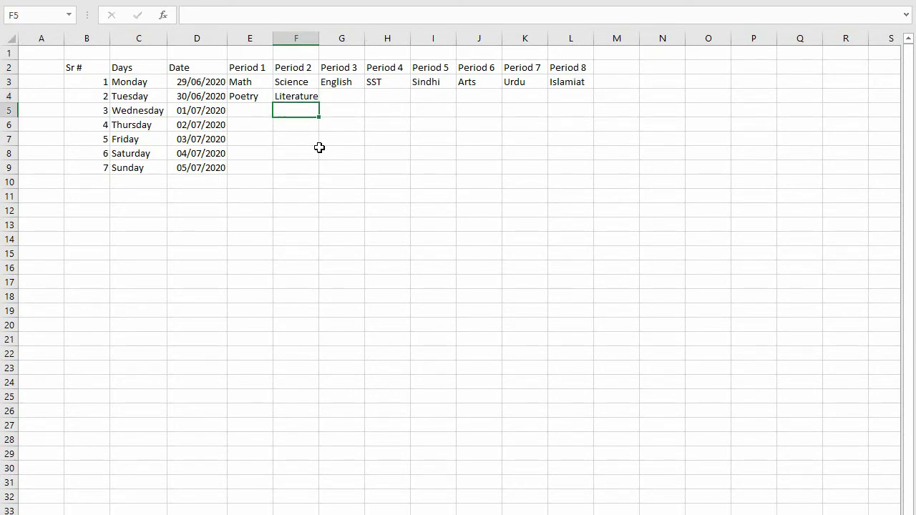
- AutoFit column F to its contents and enter Physics in G4 as Tuesday's third-period subject
key(Up)
key(Right)
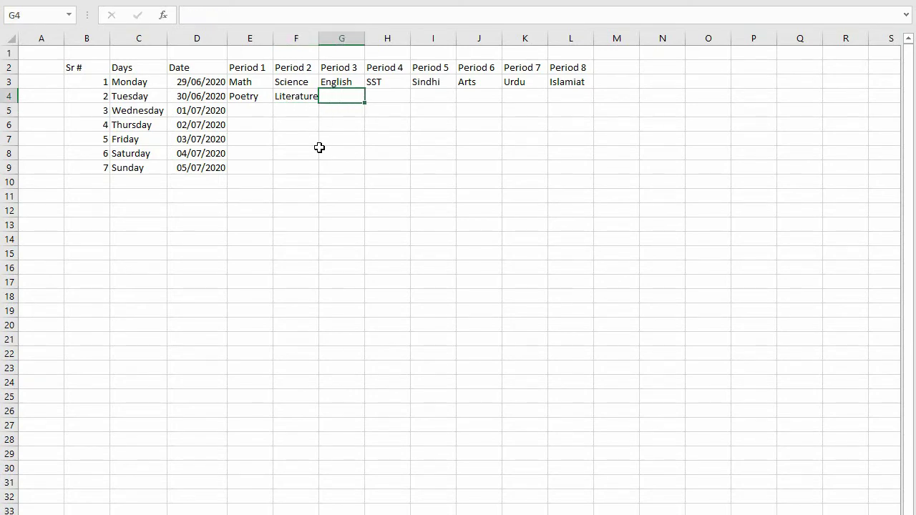
double_click(317, 40)
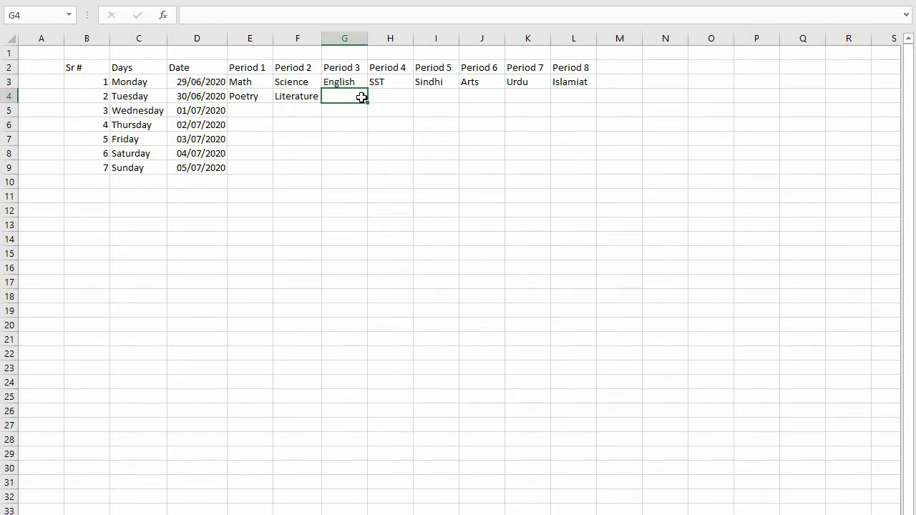
text(Physics)
key(Return)
- Enter Chemistry in H4 as Tuesday's fourth-period subject and widen column H slightly to fit it
key(Up)
key(Right)
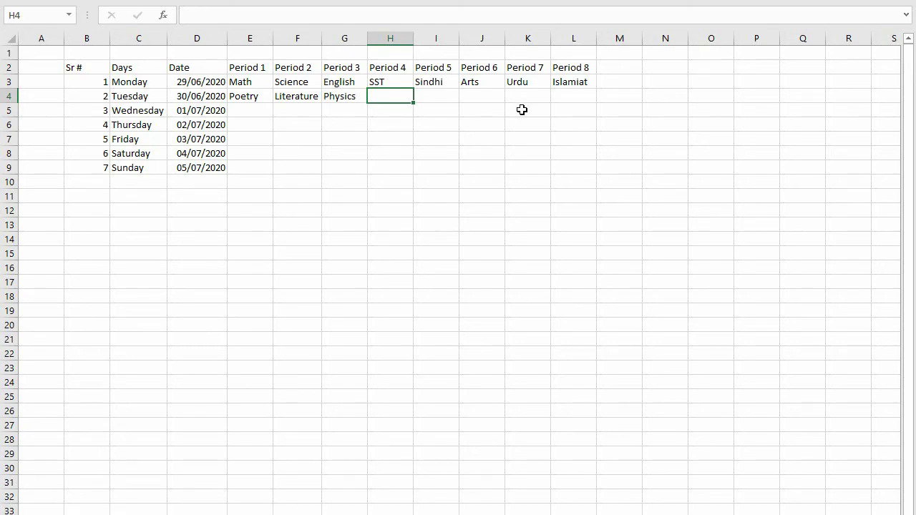
text(Chemist)
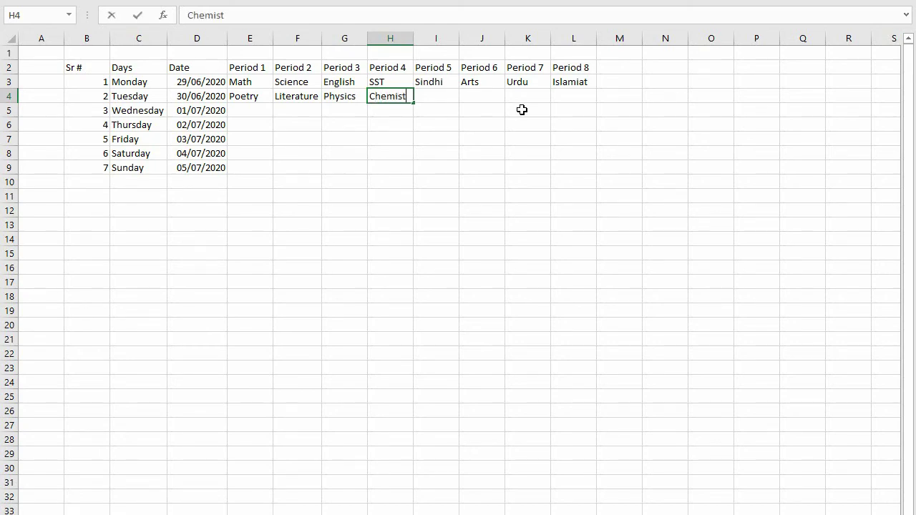
text(ry)
key(Return)
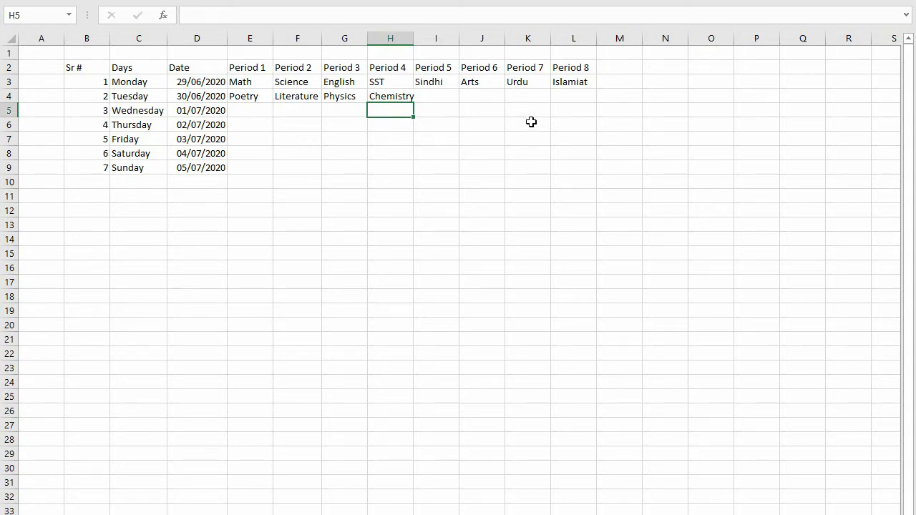
drag(412, 39, 417, 39)
- Enter Biology in I4 as Tuesday's fifth-period subject
click(439, 97)
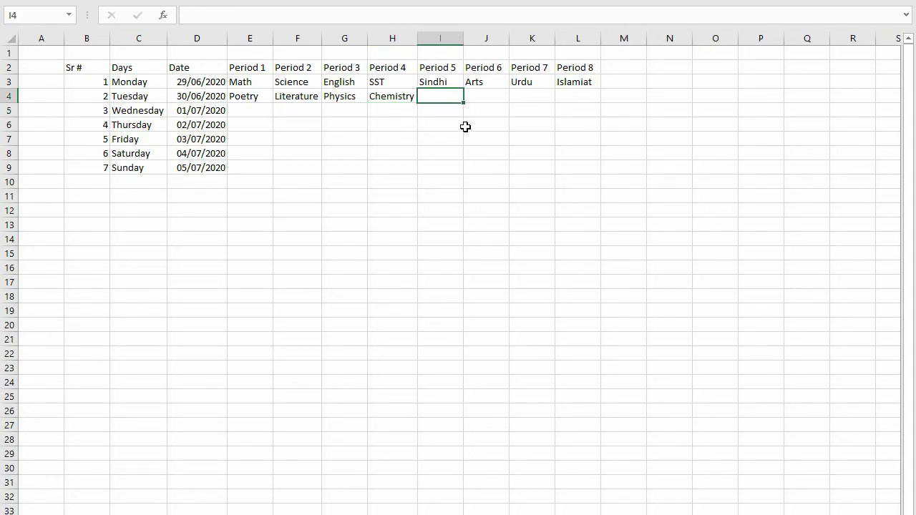
text(Biology)
key(Return)
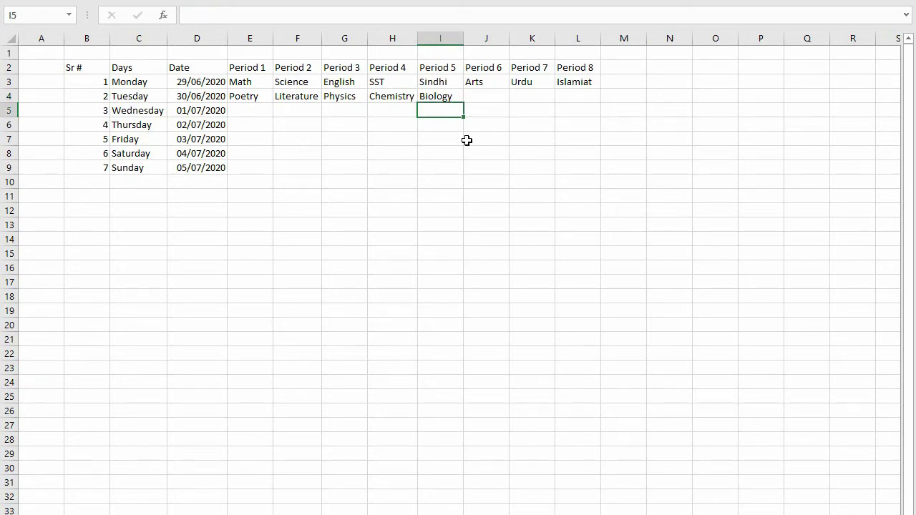
- Enter Computer in J4 as Tuesday's sixth-period subject and AutoFit column J to its contents
key(Up)
key(Right)
text(Comp)
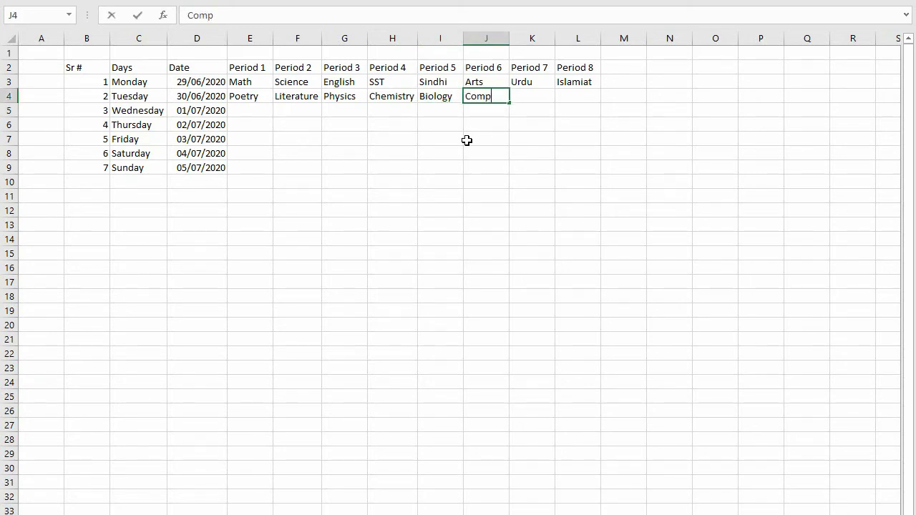
text(uter)
key(Return)
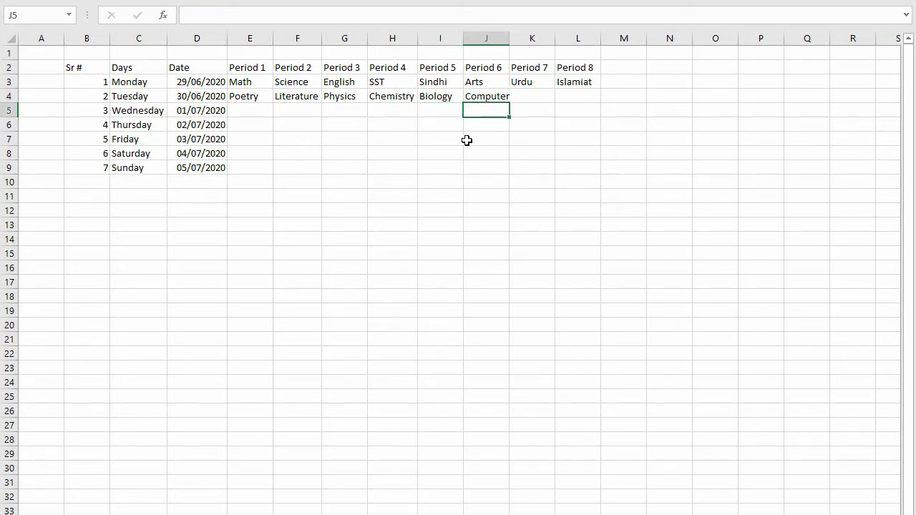
key(Up)
key(Up)
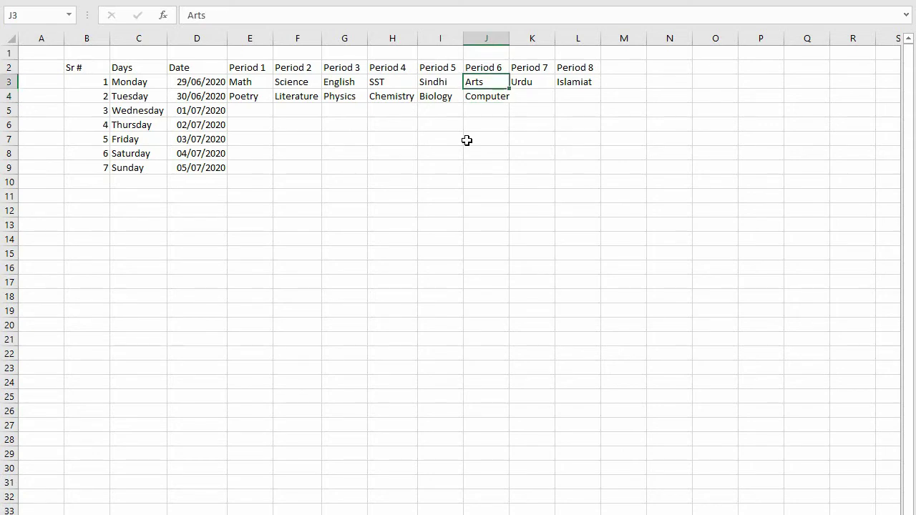
double_click(509, 38)
- Enter Grammer in K4 as Tuesday's seventh-period subject and widen column K slightly
click(536, 95)
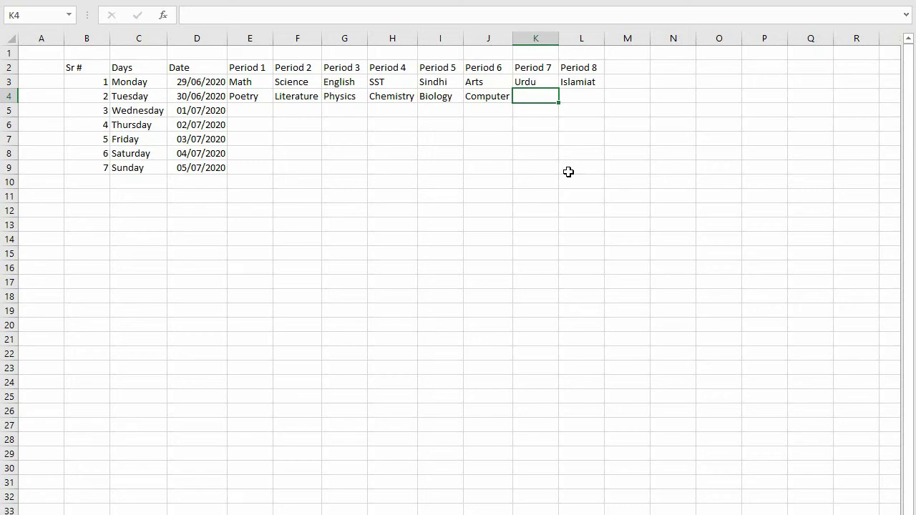
text(Grammer)
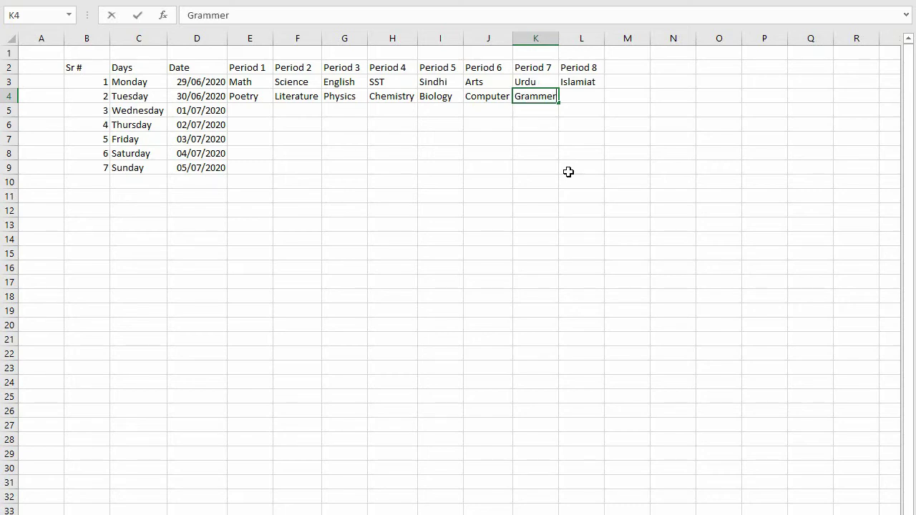
key(ctrl+Return)
drag(559, 39, 563, 45)
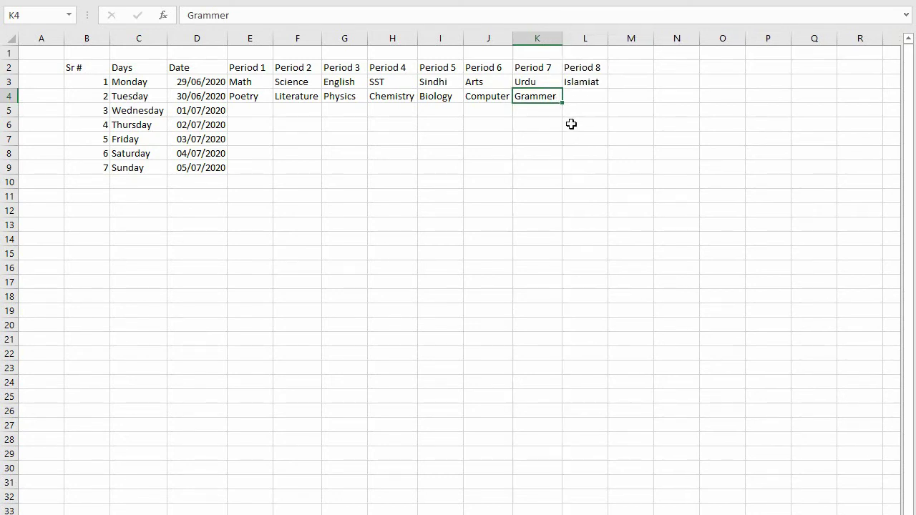
- Enter GK in L4 as Tuesday's eighth-period subject
click(577, 96)
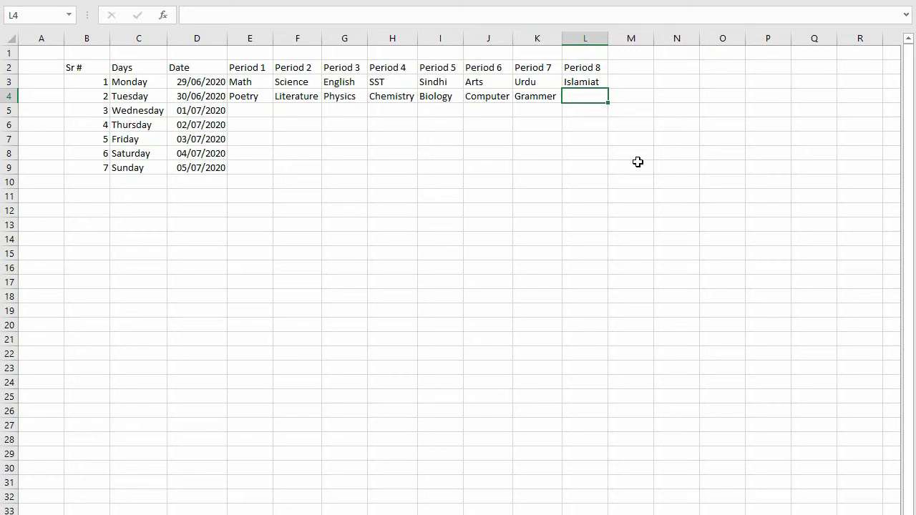
text(G)
text(K)
key(Return)
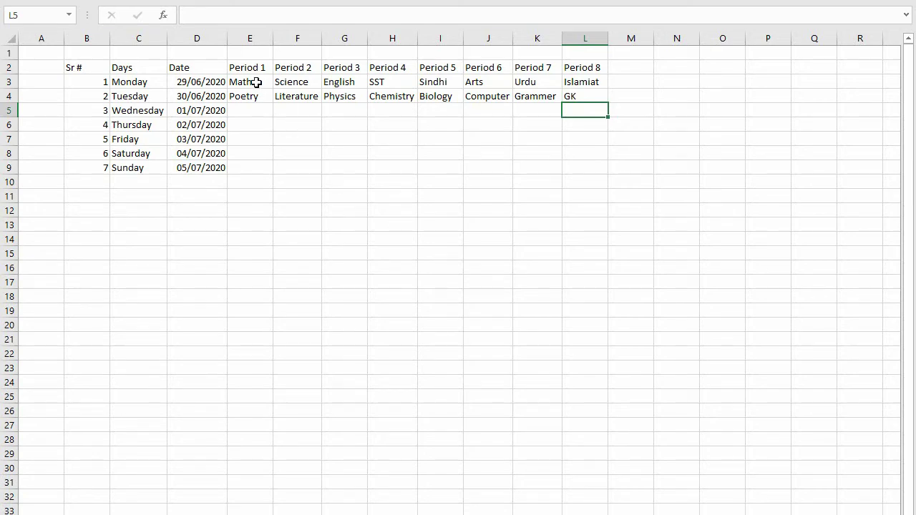
- Copy Monday's first three subjects, E3:G3, into Wednesday's row starting at E5
drag(242, 82, 345, 83)
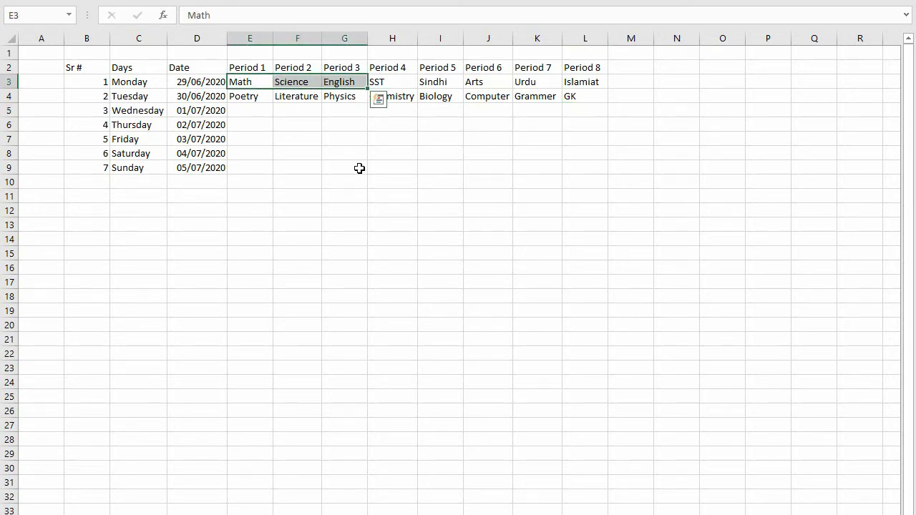
key(ctrl+c)
click(264, 113)
key(ctrl+v)
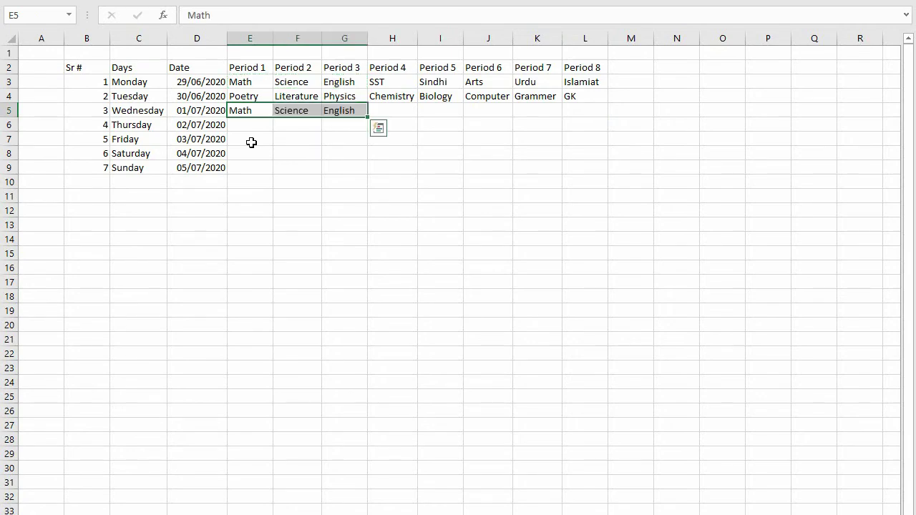
- Copy Tuesday's subjects from Chemistry to GK, H4:L4, into Thursday's row starting at E6
drag(380, 95, 583, 94)
key(ctrl+c)
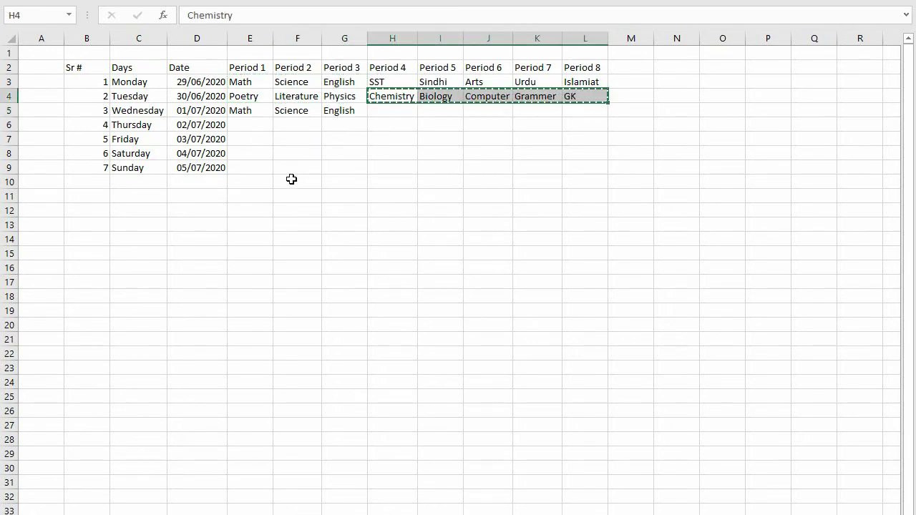
click(253, 126)
key(ctrl+v)
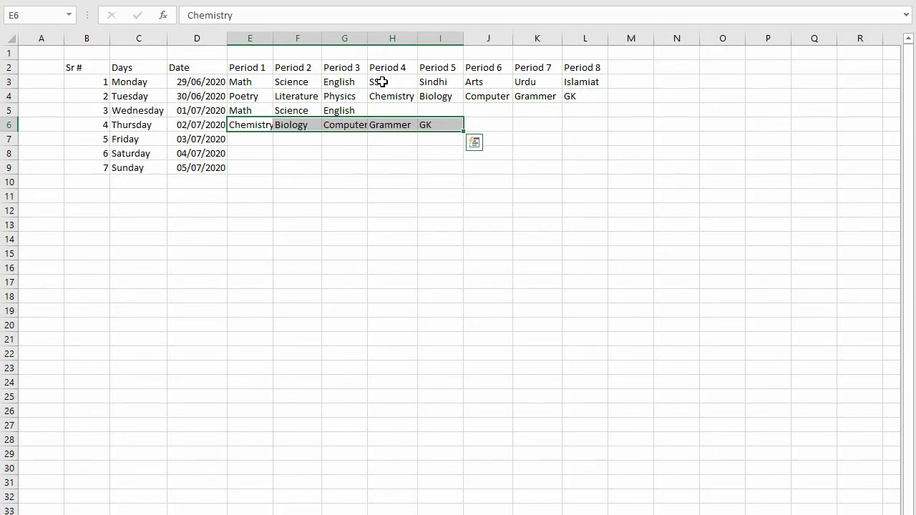
- Copy Monday's SST, Sindhi and Arts from H3:J3 into Wednesday's row starting at H5
drag(379, 81, 491, 81)
key(ctrl+c)
key(ctrl+q)
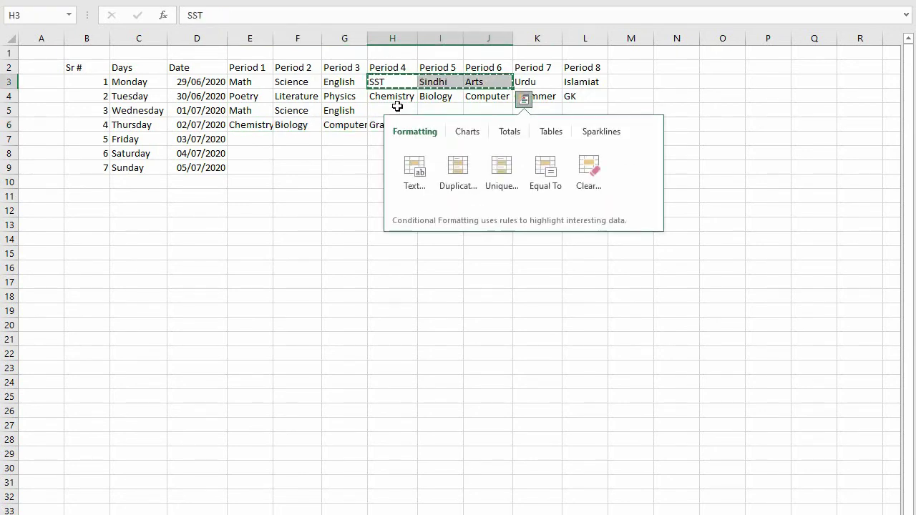
click(394, 110)
key(ctrl+v)
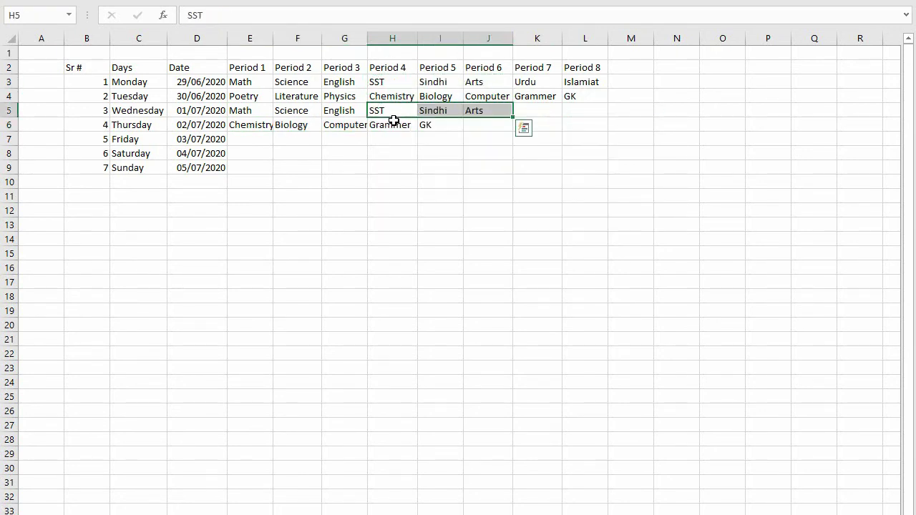
- Copy Tuesday's last two subjects, Grammer and GK in K4:L4, into Wednesday's row starting at K5
click(550, 113)
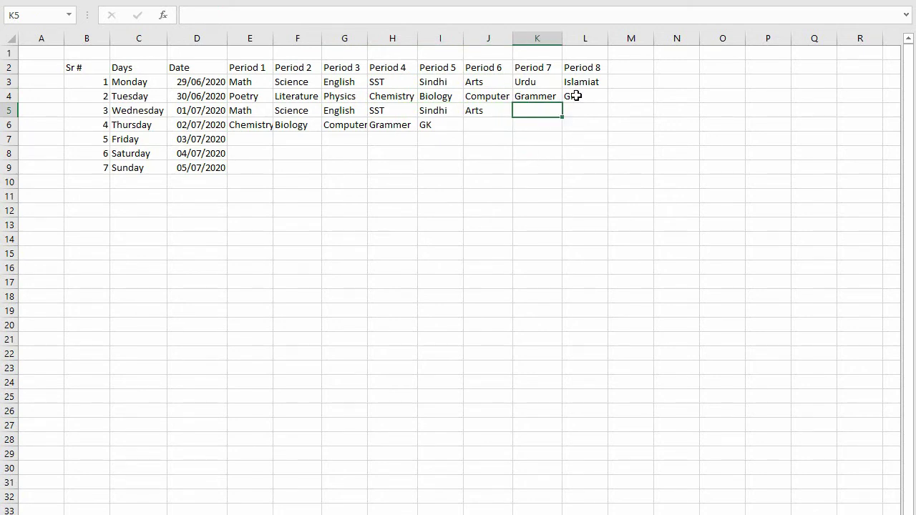
click(548, 97)
drag(549, 97, 573, 97)
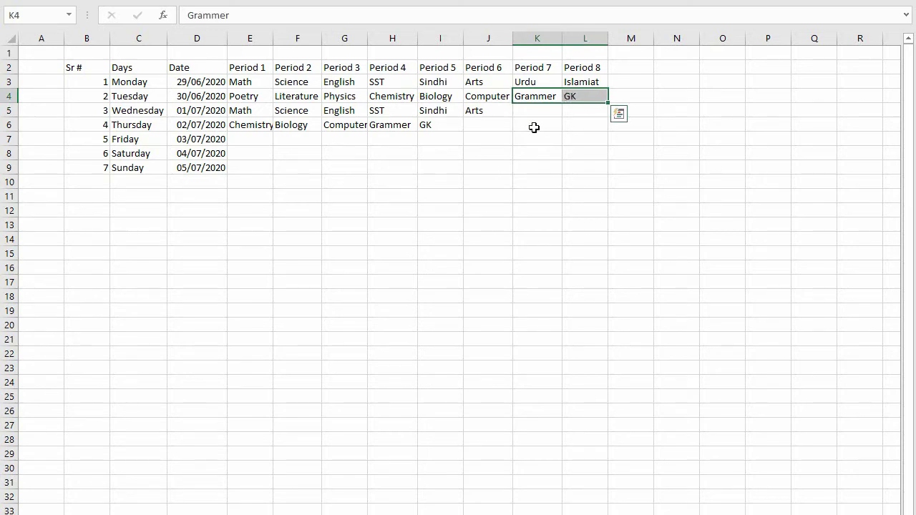
key(ctrl+c)
click(527, 113)
key(ctrl+v)
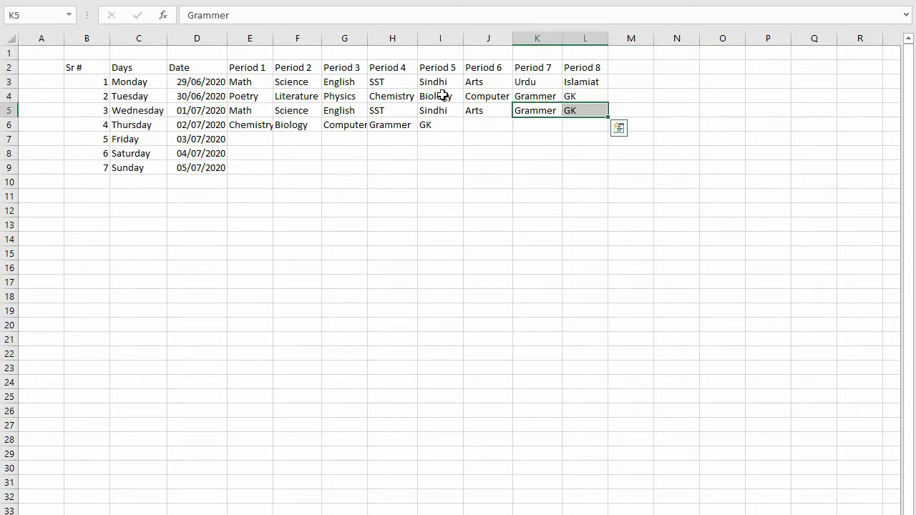
- Copy Tuesday's Biology and Computer from I4:J4 into Thursday's row starting at J6
drag(438, 94, 491, 97)
key(ctrl+c)
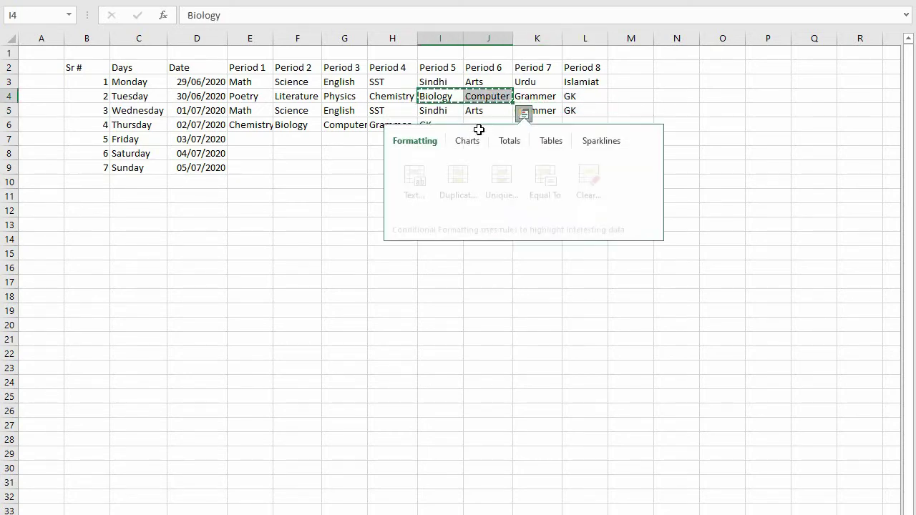
click(476, 127)
key(ctrl+v)
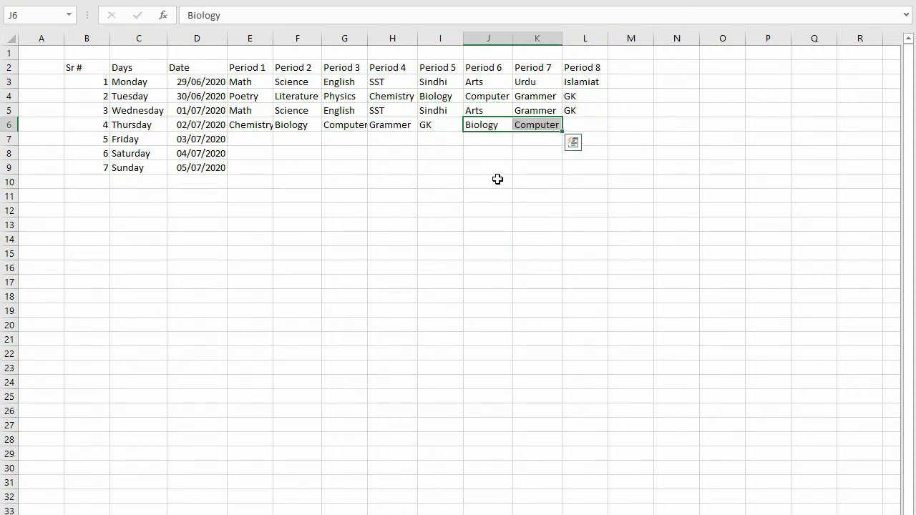
- Copy Computer from Thursday's Period 7 in K6 into Period 8 in L6
click(559, 154)
click(542, 123)
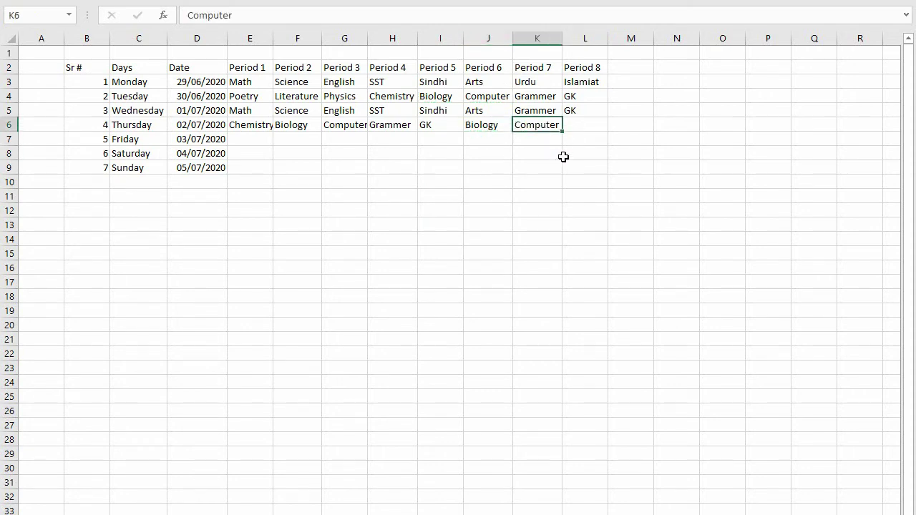
key(ctrl+c)
click(583, 129)
key(Return)
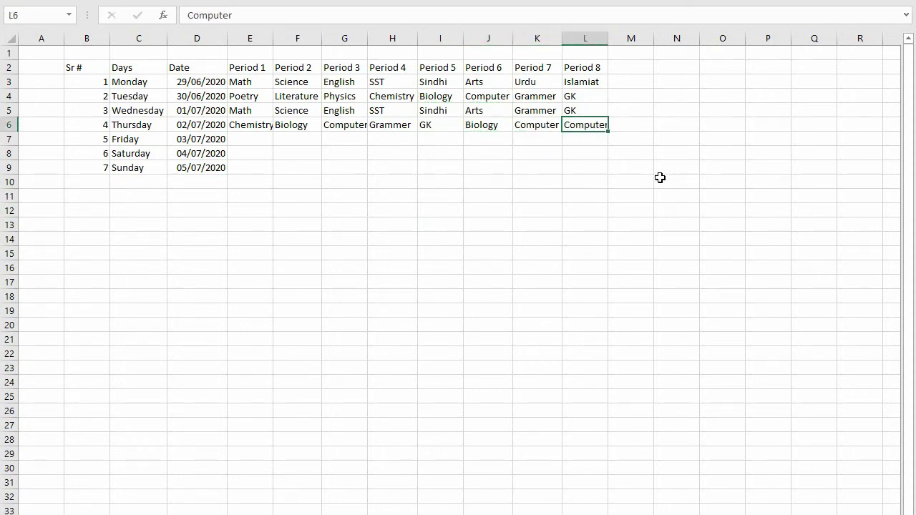
- Copy Wednesday's Math, Science and English from E5:G5 into Friday's row starting at E7
drag(257, 110, 340, 110)
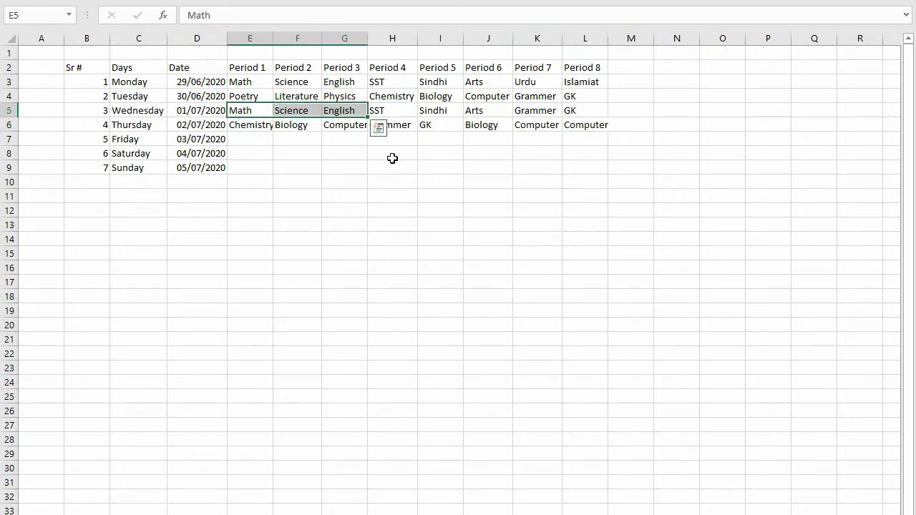
key(ctrl+c)
drag(260, 136, 494, 126)
key(ctrl+v)
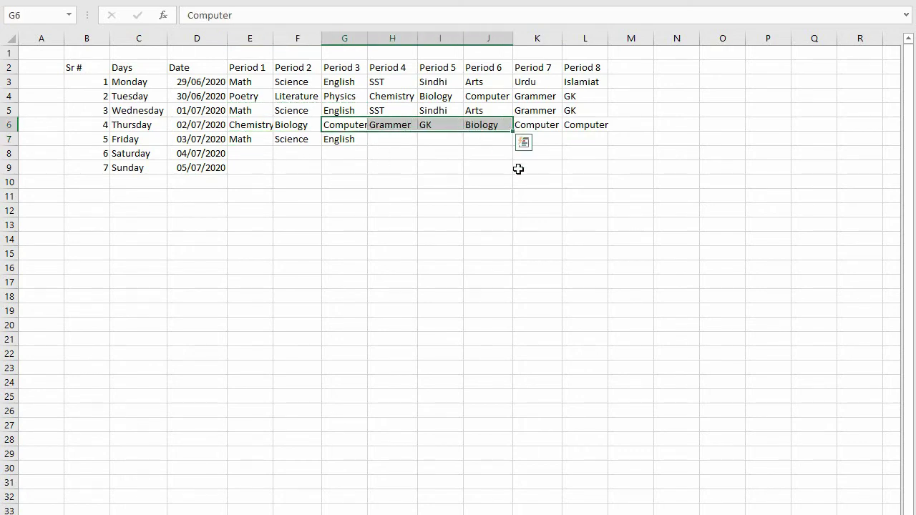
- Copy Thursday's subjects from Computer to Biology, G6:J6, into Saturday's row starting at E8
key(ctrl+c)
click(253, 155)
key(ctrl+v)
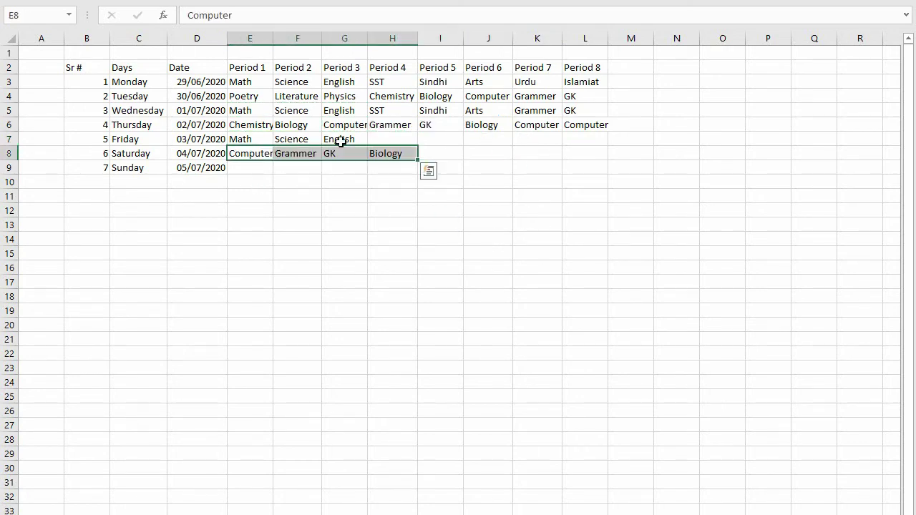
- Copy Wednesday's Sindhi, Arts and Grammer from I5:K5 into Sunday's row starting at E9
drag(438, 110, 536, 112)
key(ctrl+c)
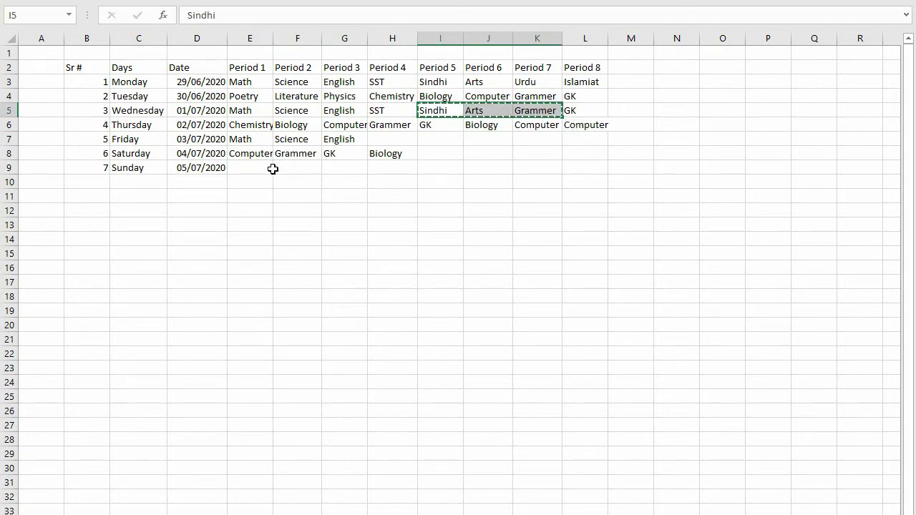
click(269, 169)
key(ctrl+v)
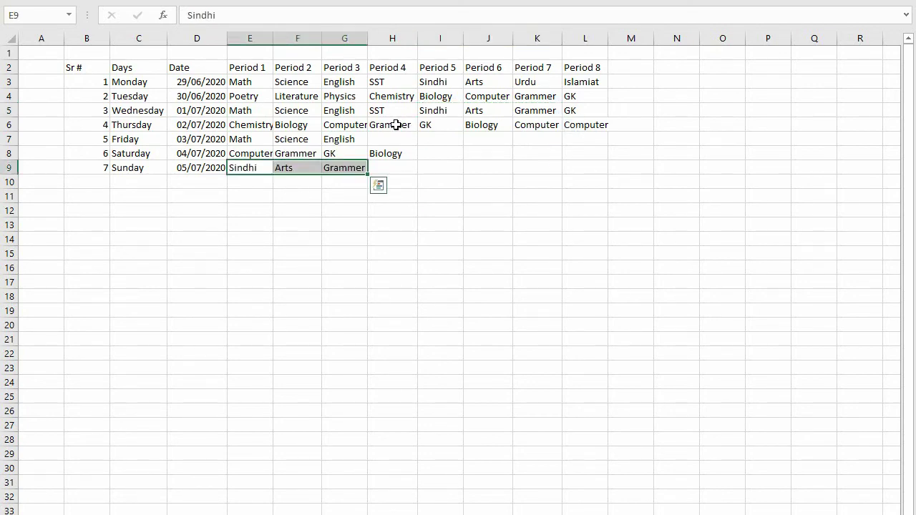
- Copy Tuesday's Chemistry, Biology and Computer from H4:J4 into Friday's row starting at H7
drag(387, 96, 474, 98)
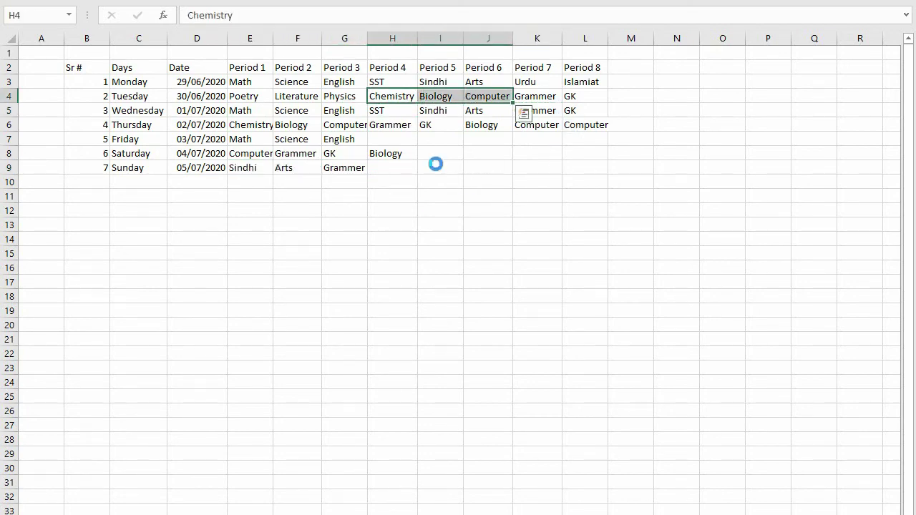
key(ctrl+c)
click(397, 139)
key(ctrl+v)
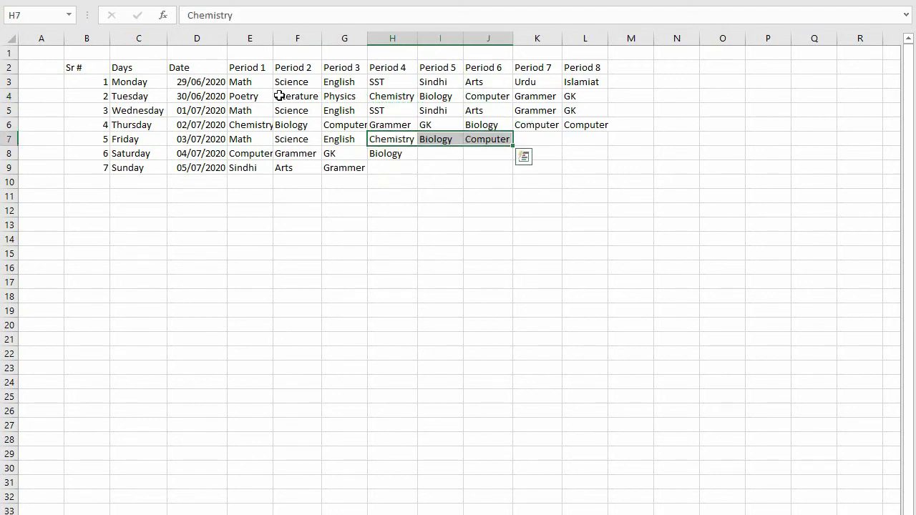
- Copy Tuesday's Literature and Physics from F4:G4 into Friday's last two periods starting at K7
drag(280, 96, 537, 95)
key(ctrl+c)
click(533, 140)
key(ctrl+v)
- Copy Tuesday's subjects from Chemistry to Grammer, H4:K4, into Saturday's row starting at I8
key(Escape)
key(ctrl+c)
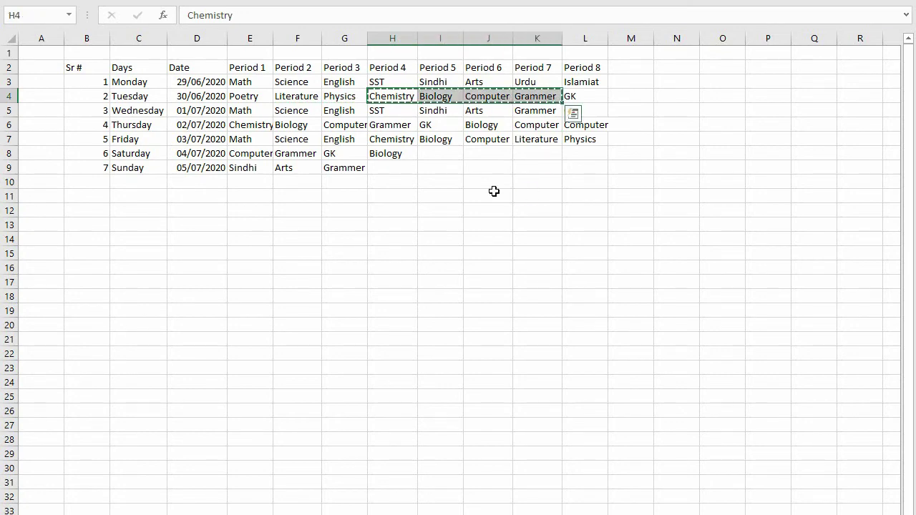
click(435, 154)
key(ctrl+v)
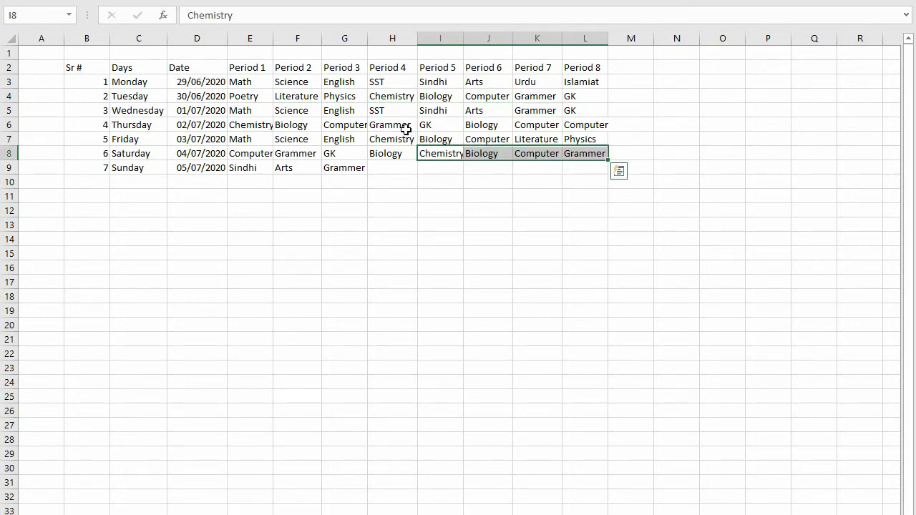
- Copy Thursday's last five subjects, H6:L6, into Sunday's row starting at H9
drag(406, 126, 566, 127)
key(ctrl+c)
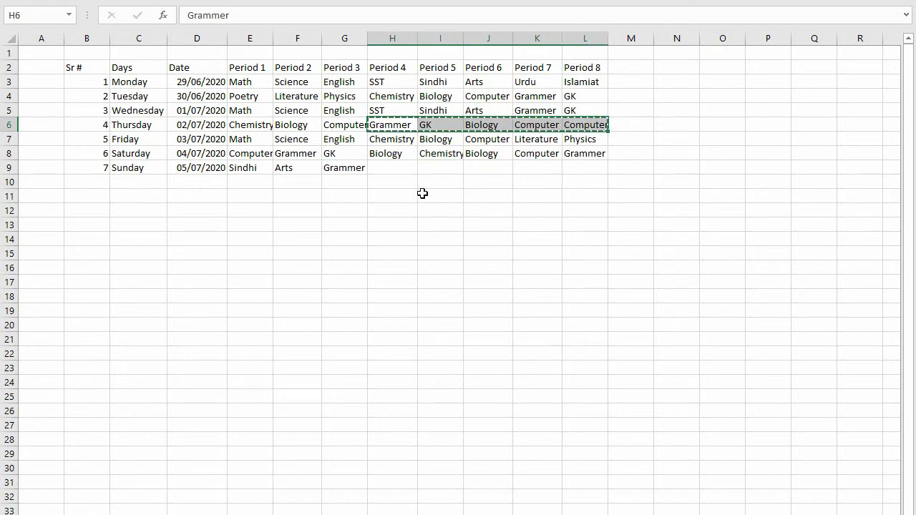
click(396, 167)
key(ctrl+v)
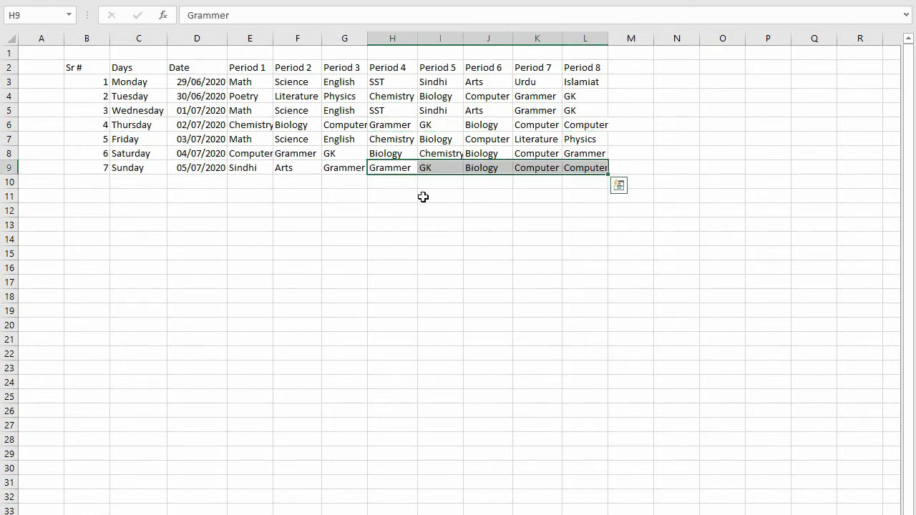
- Widen the Period 1 and Date columns, E and D, so their entries fit
click(232, 167)
click(136, 168)
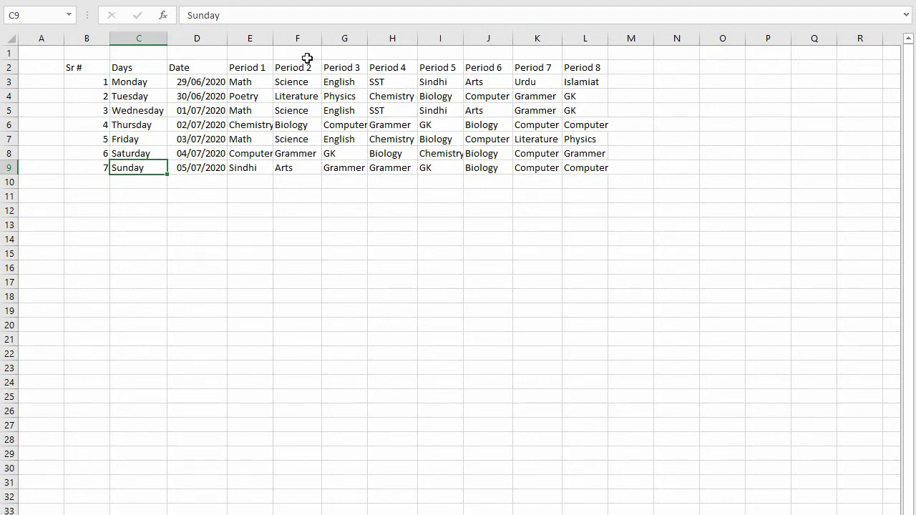
drag(273, 38, 304, 39)
drag(227, 38, 250, 38)
click(15, 40)
click(205, 96)
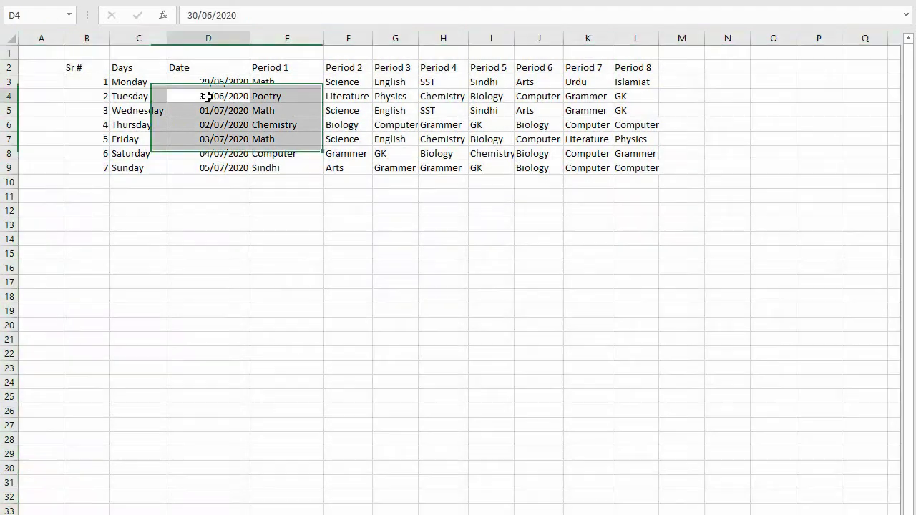
click(293, 81)
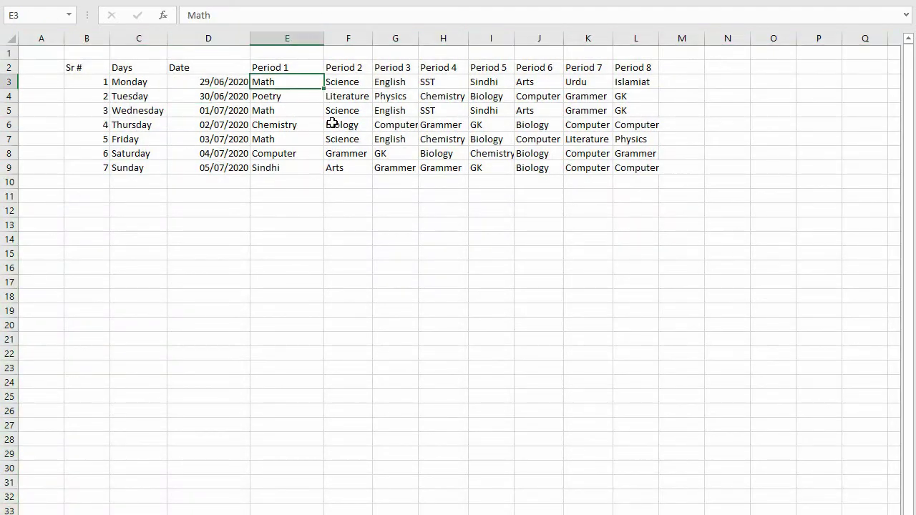
- Review the filled timetable, going through the Period 1 subjects from Monday to Sunday and sampling other periods
click(438, 97)
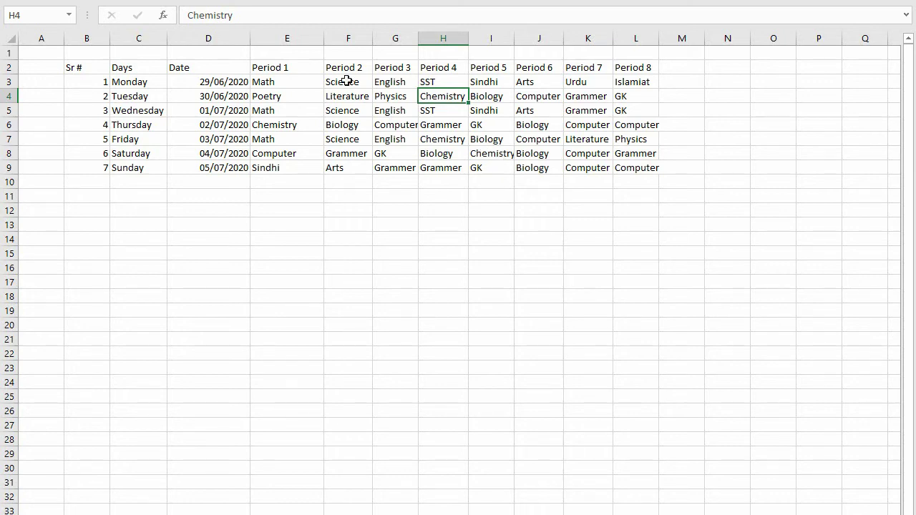
click(277, 86)
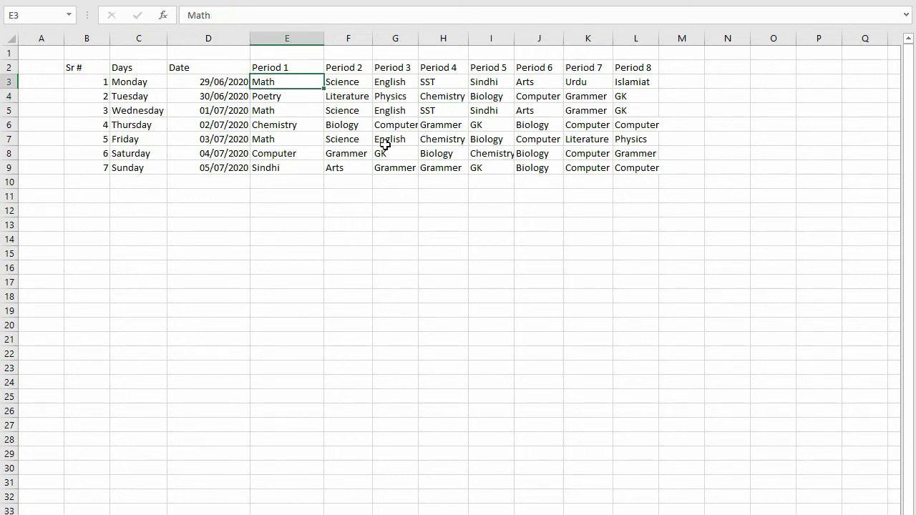
key(Down)
key(Down)
key(Down)
key(Down)
key(Down)
key(Down)
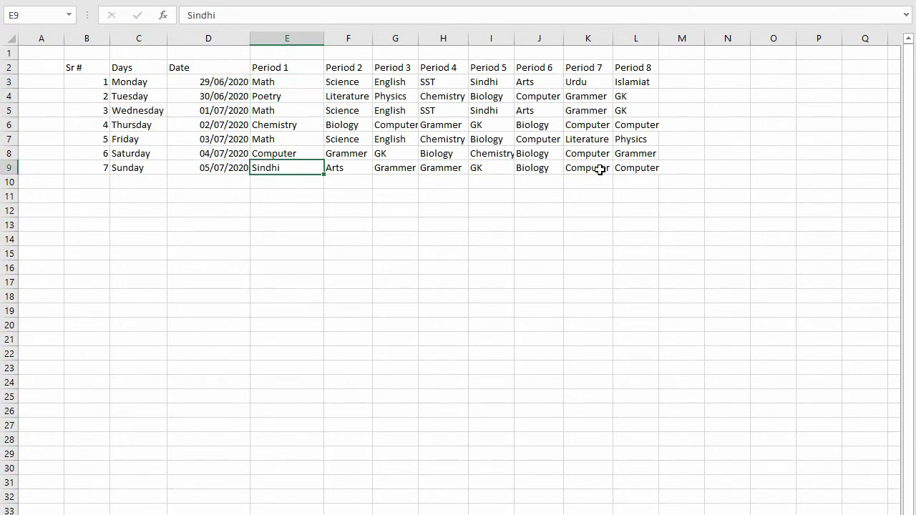
click(600, 170)
click(533, 140)
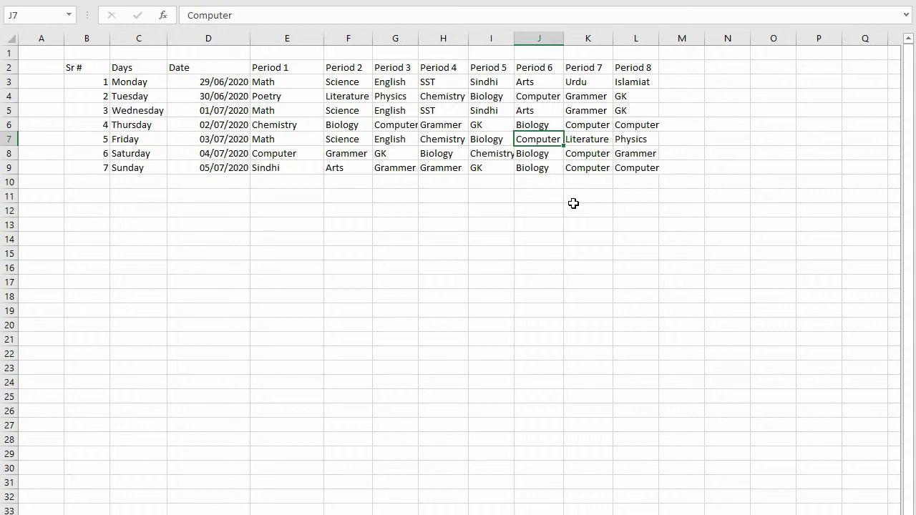
click(437, 136)
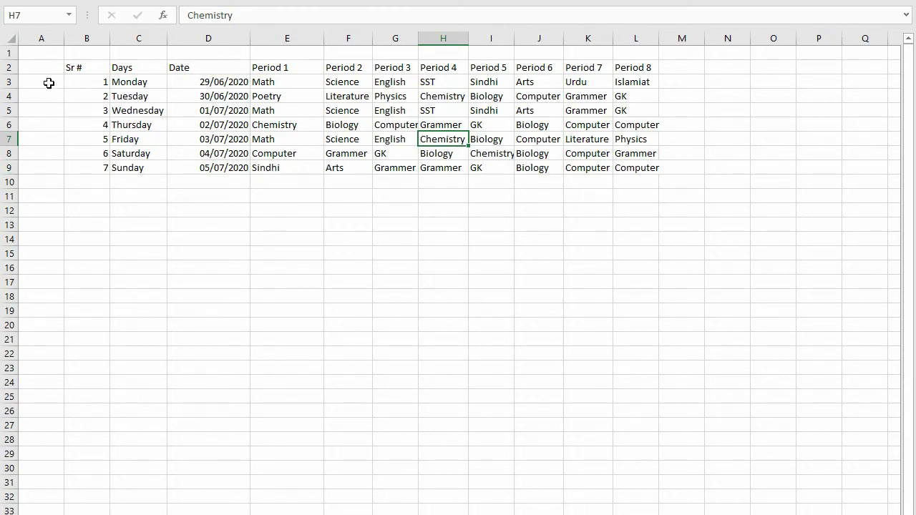
- Center the contents of the entire worksheet horizontally
click(7, 37)
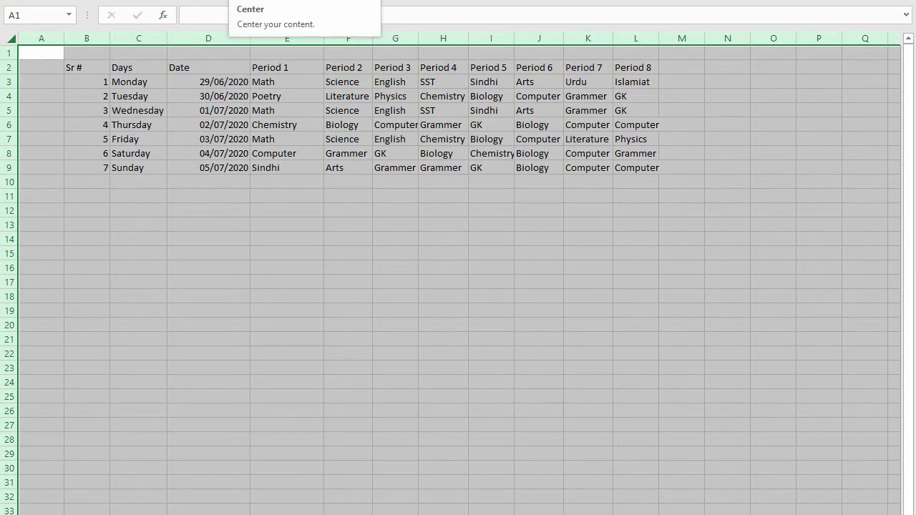
click(236, 0)
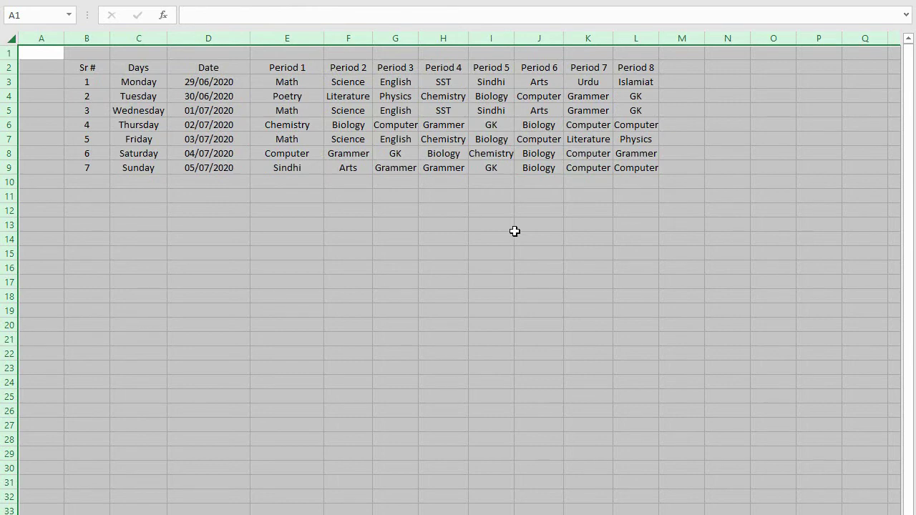
click(415, 139)
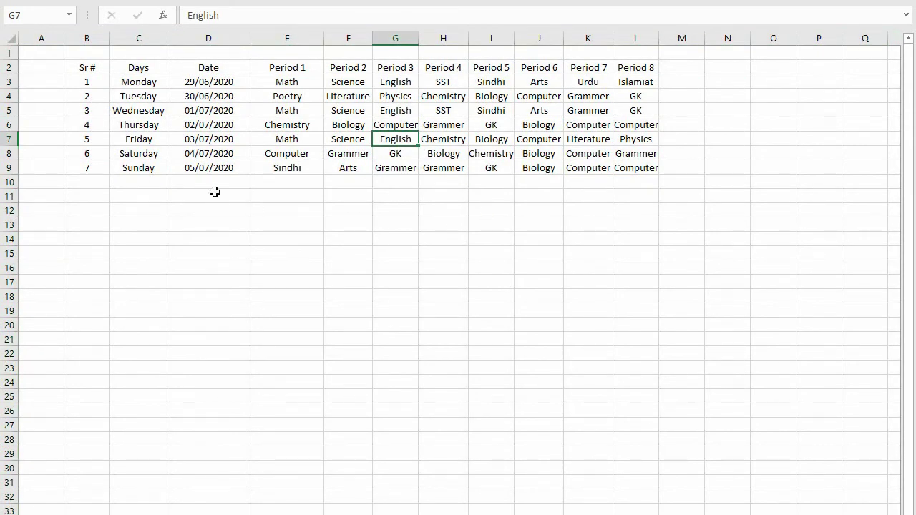
- Make the timetable's heading row B2:L2, from Sr # to Period 8, bold
drag(93, 68, 643, 67)
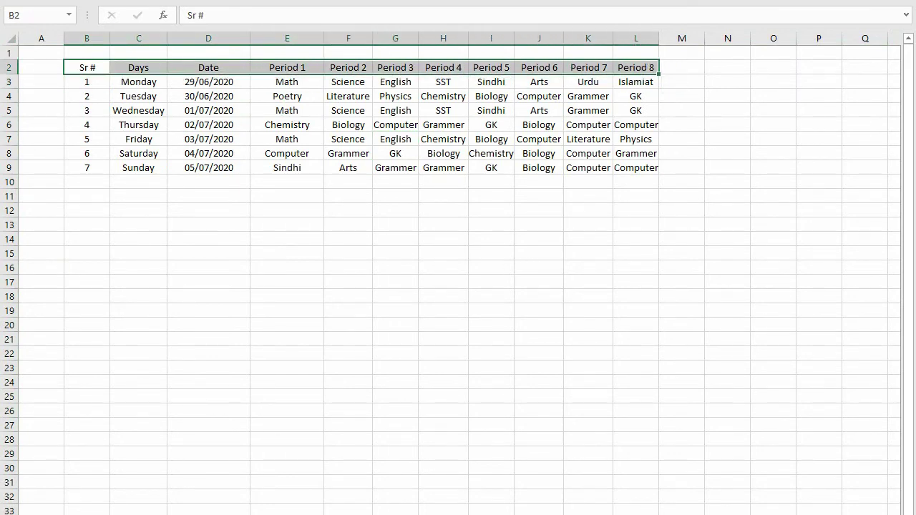
key(ctrl+b)
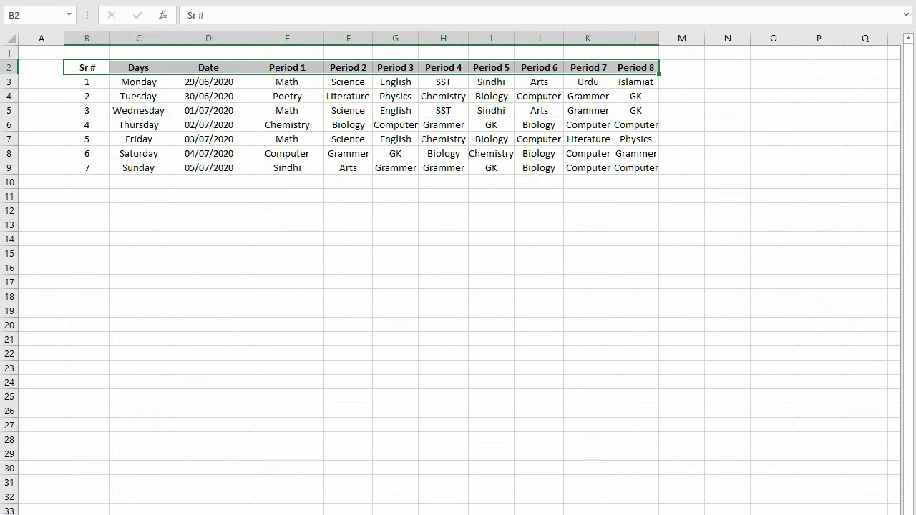
click(234, 208)
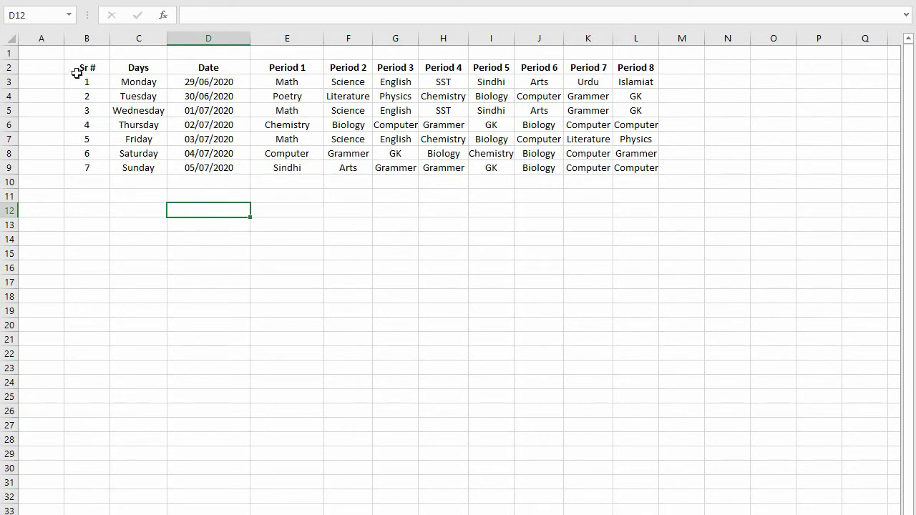
- Create a PivotTable from the timetable range B2:L9, placed on the existing worksheet at B12:F23
drag(84, 68, 642, 169)
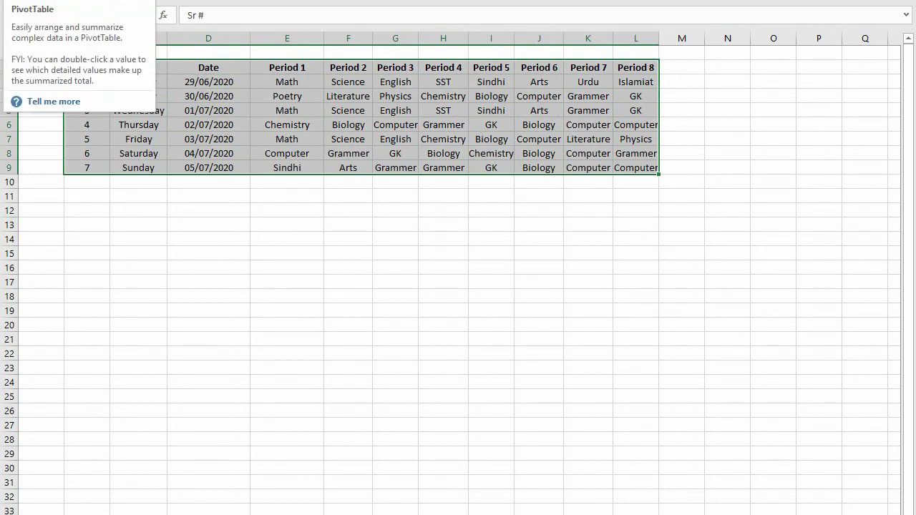
click(20, 1)
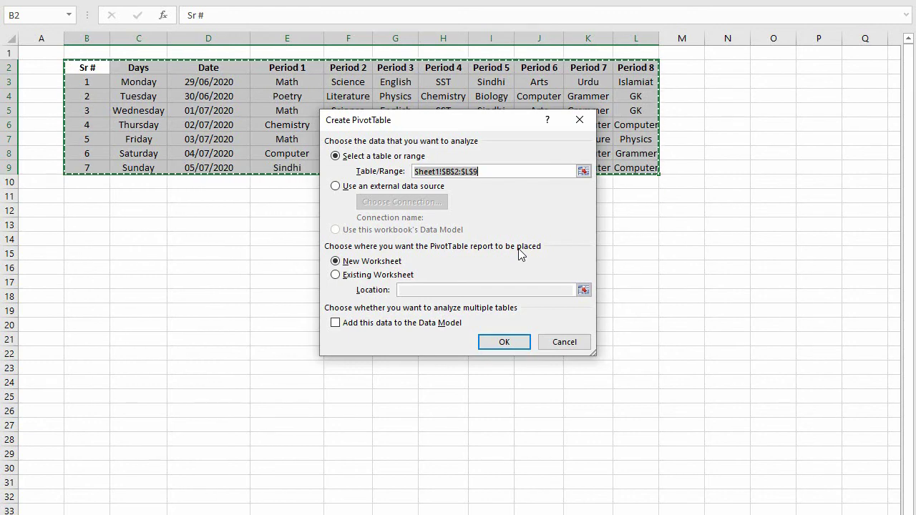
click(362, 276)
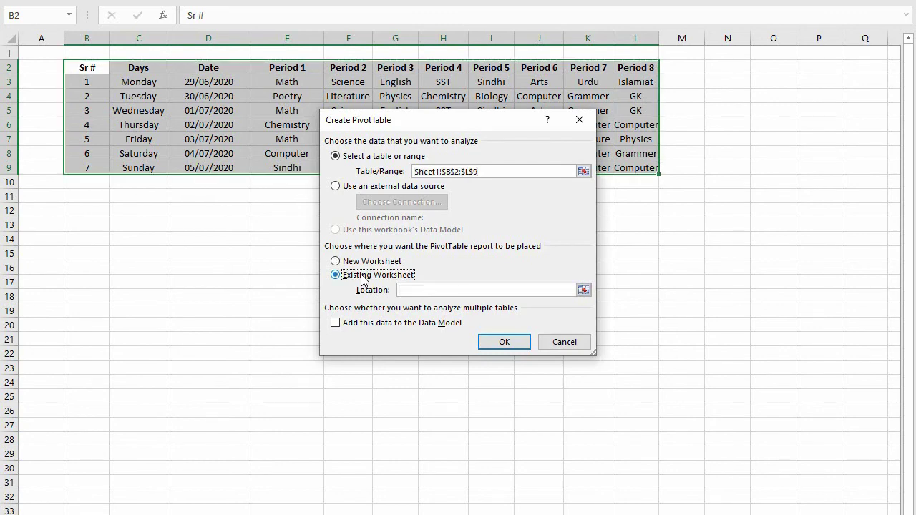
click(583, 290)
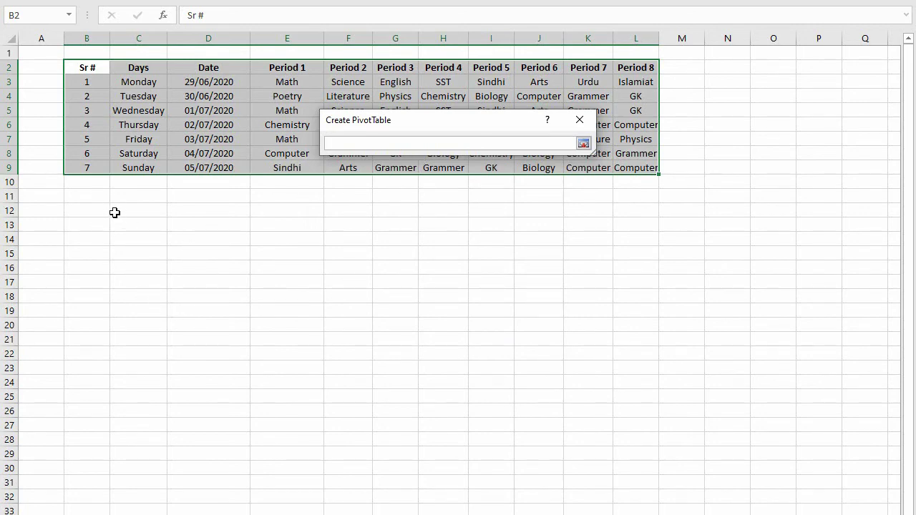
drag(91, 208, 368, 361)
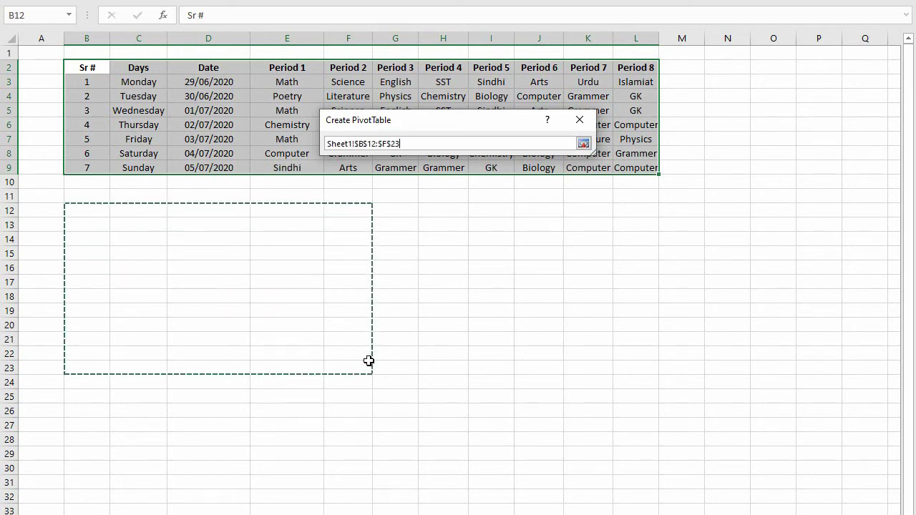
click(584, 145)
click(502, 343)
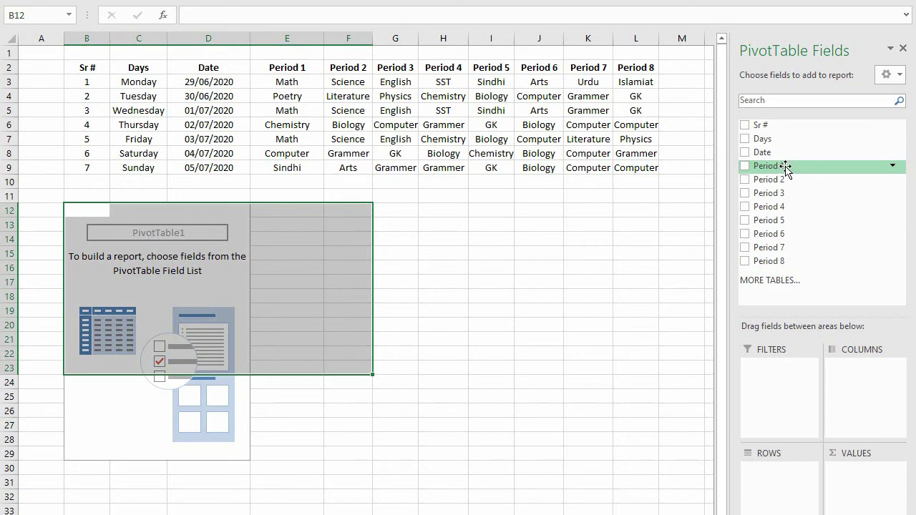
- Add the Period 1 field to the PivotTable's rows
drag(786, 166, 778, 487)
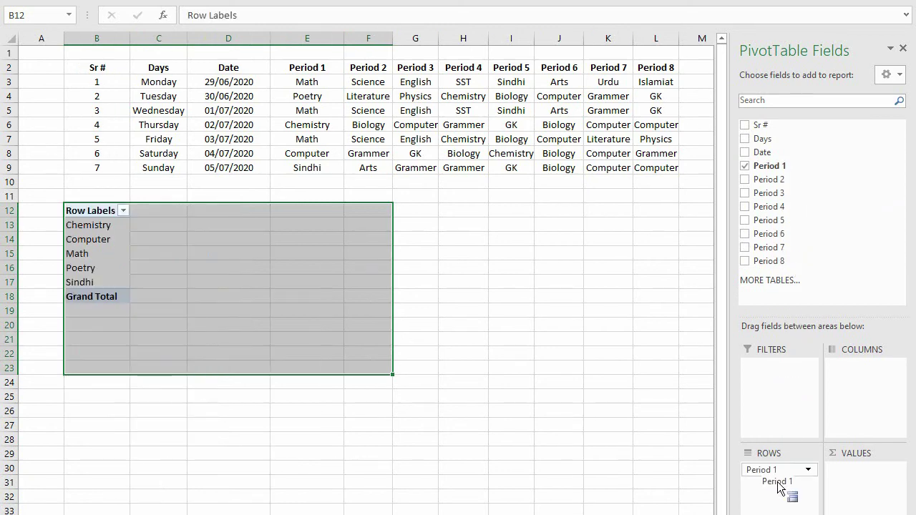
drag(777, 487, 782, 484)
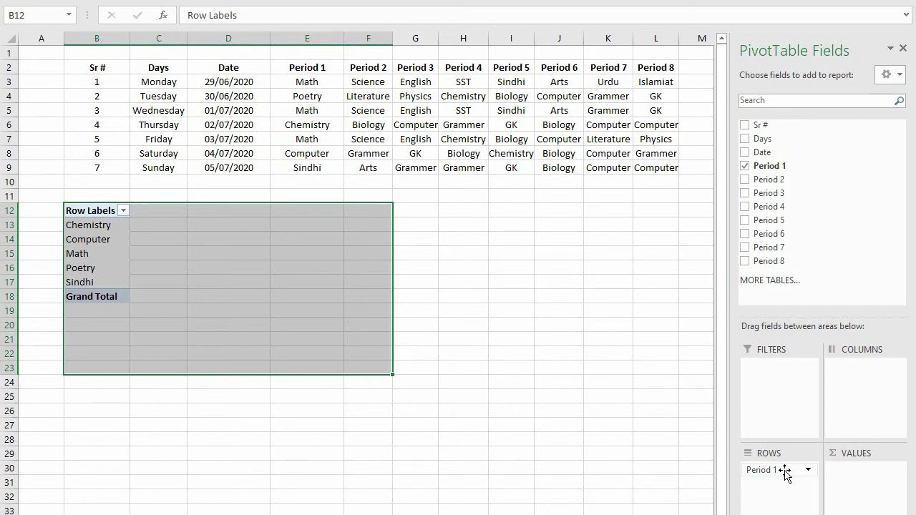
- Add the Period 1 field to the PivotTable's values as well as its rows
drag(785, 473, 856, 474)
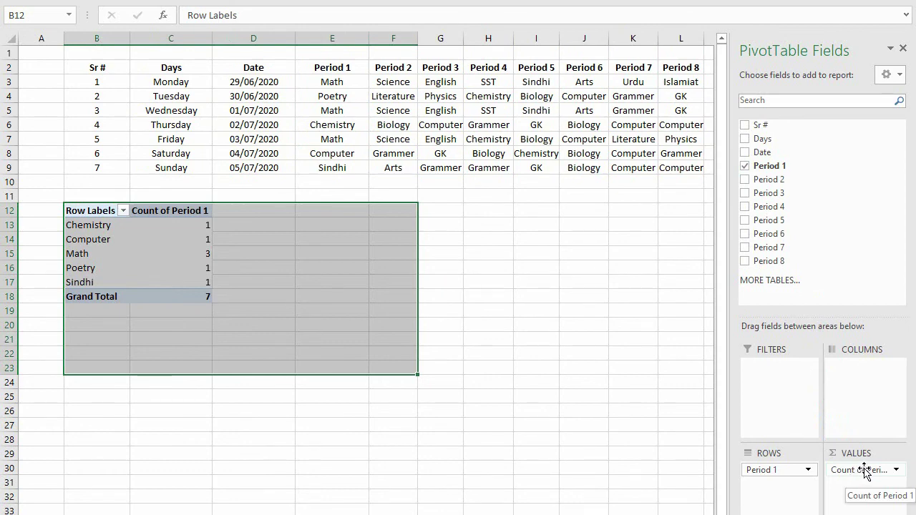
- Change the Period 1 value field's summary calculation to Sum
click(865, 469)
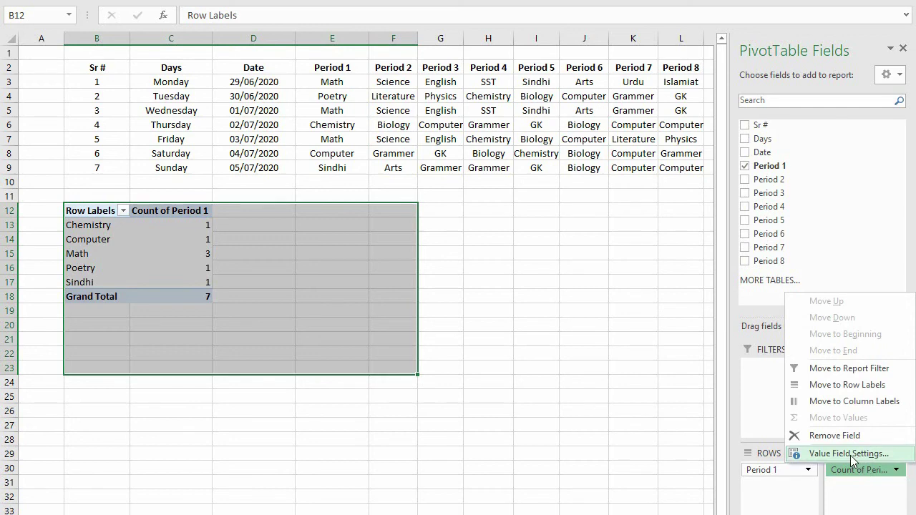
click(852, 454)
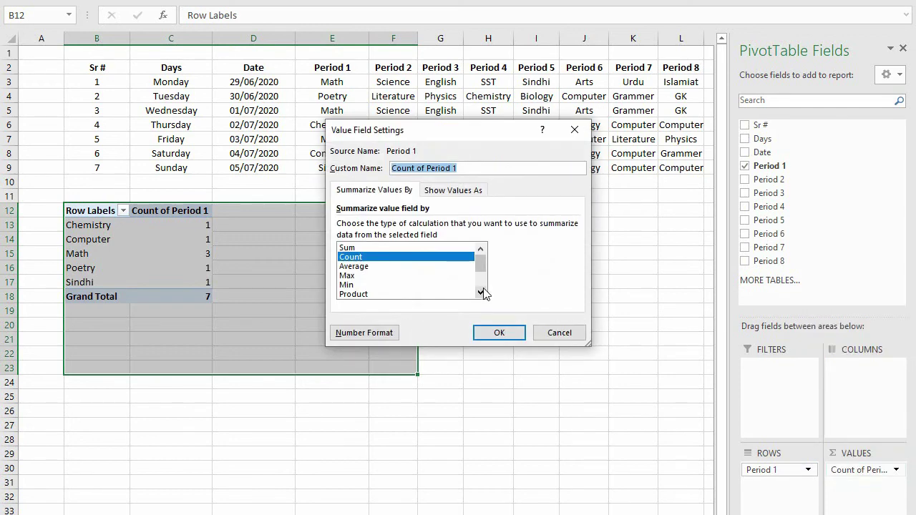
mouse_move(481, 268)
mouse_down()
mouse_move(490, 296)
mouse_move(484, 262)
mouse_up()
click(367, 248)
click(499, 333)
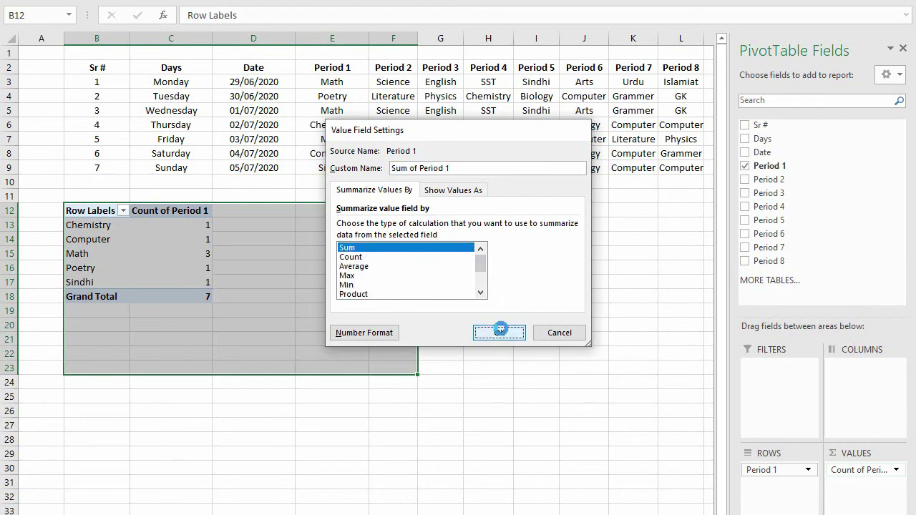
- Set the Period 1 value field to summarize by Count, and leave the PivotTable by selecting an empty cell
click(864, 470)
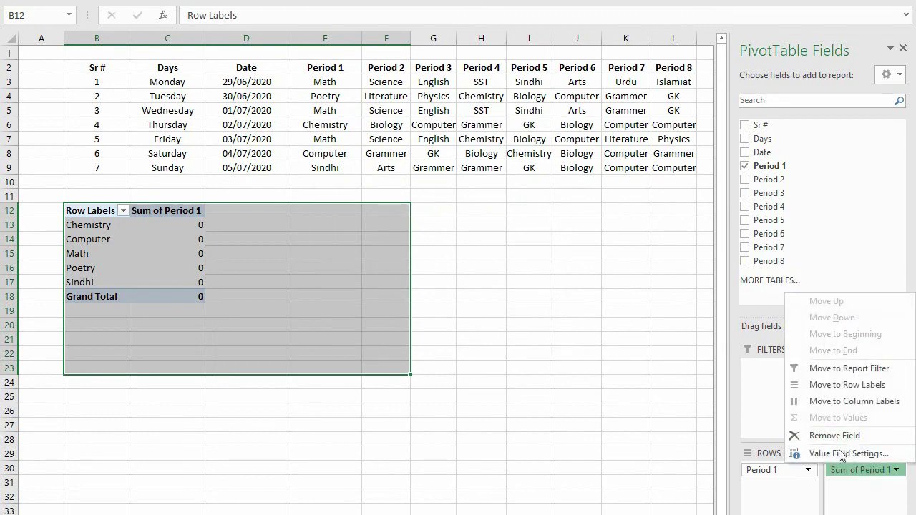
click(849, 453)
click(365, 257)
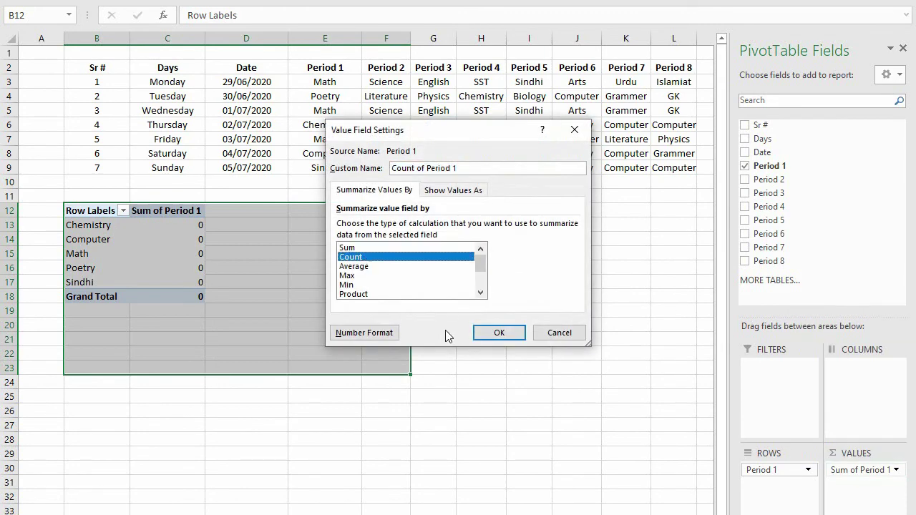
click(499, 335)
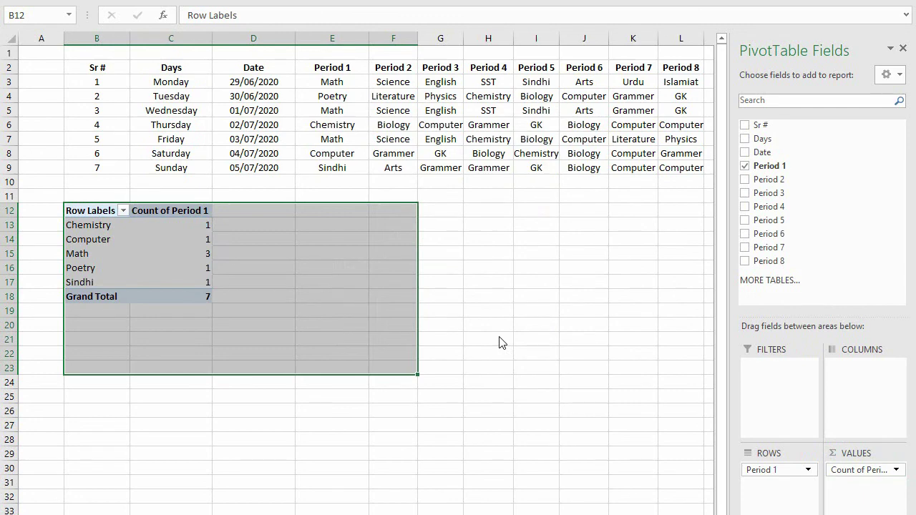
click(499, 339)
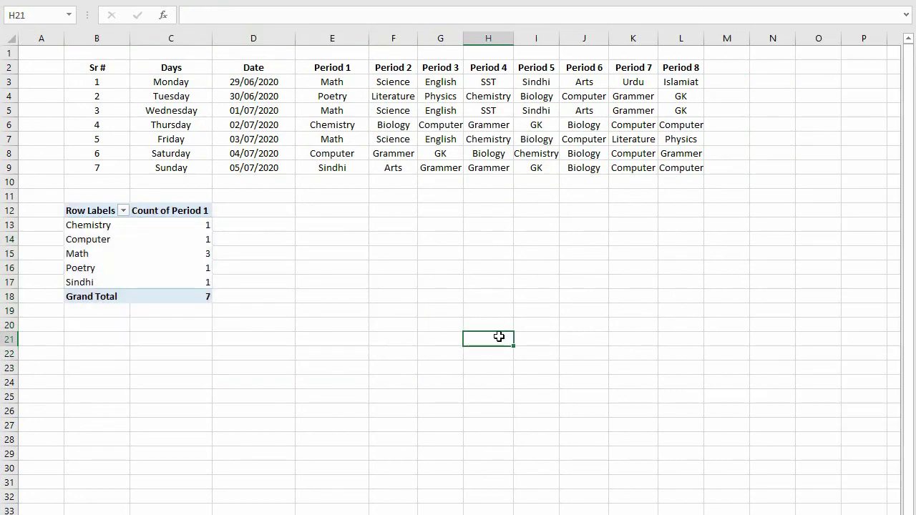